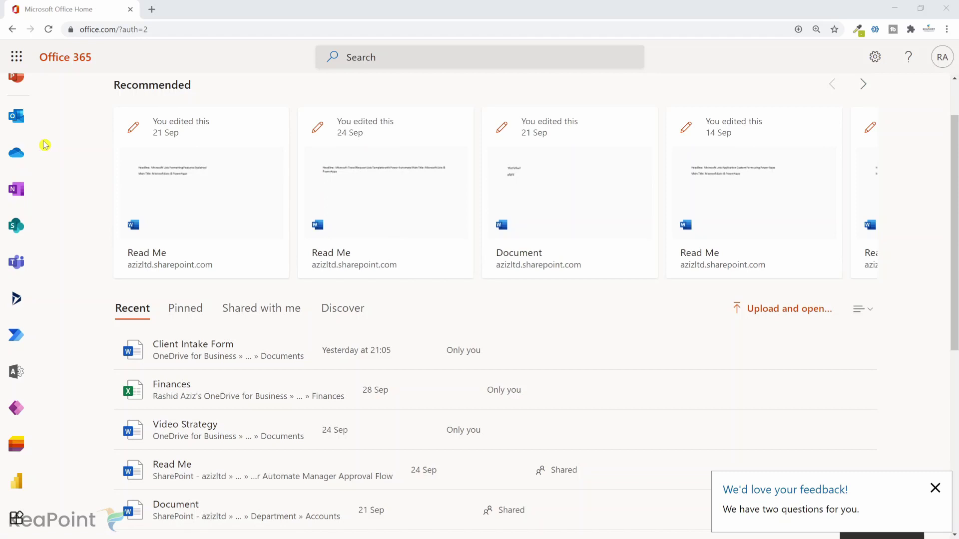
# Step: Open Microsoft Lists from the Office 365 home page app rail
pyautogui.scroll(-1, 45, 145)
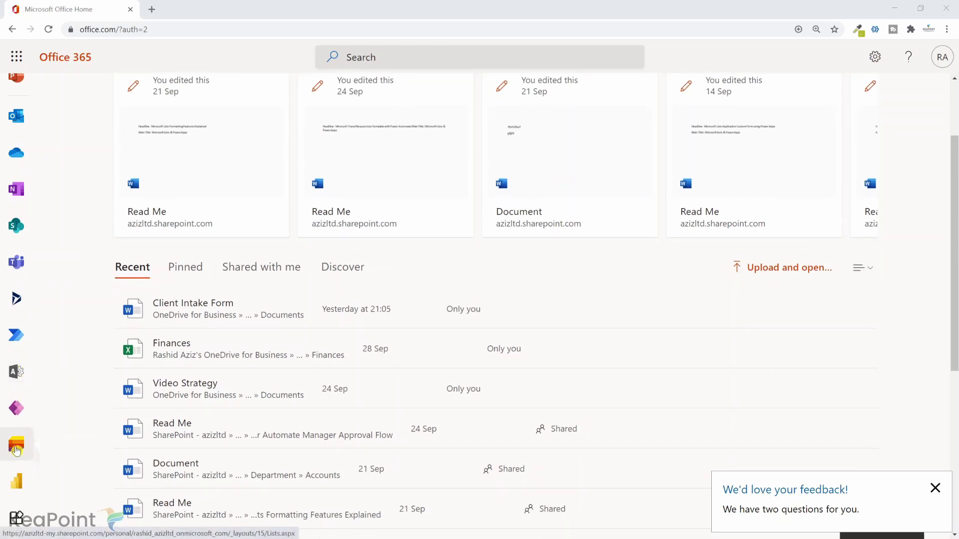
pyautogui.click(17, 446)
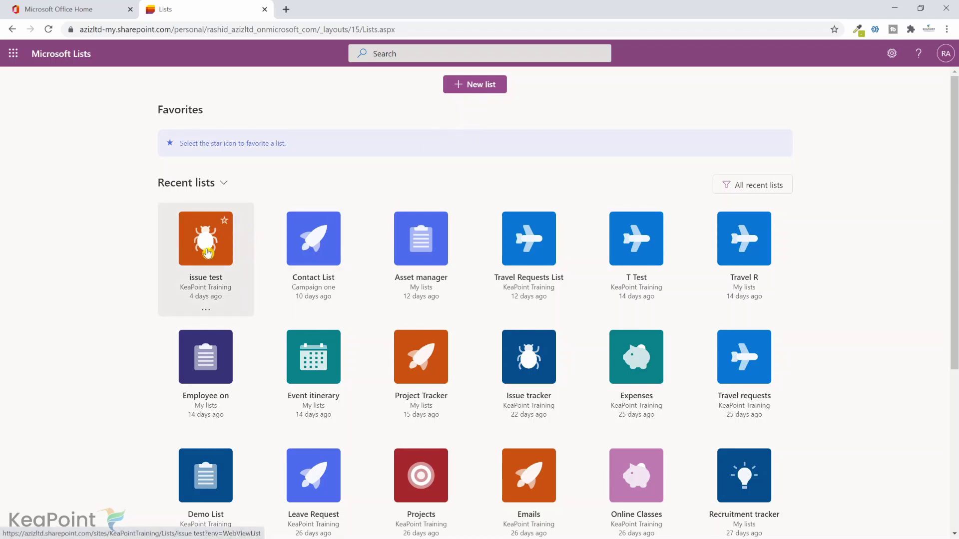
# Step: Preview the Issue tracker template, cancel the new list, and open the existing issue test list
pyautogui.click(483, 90)
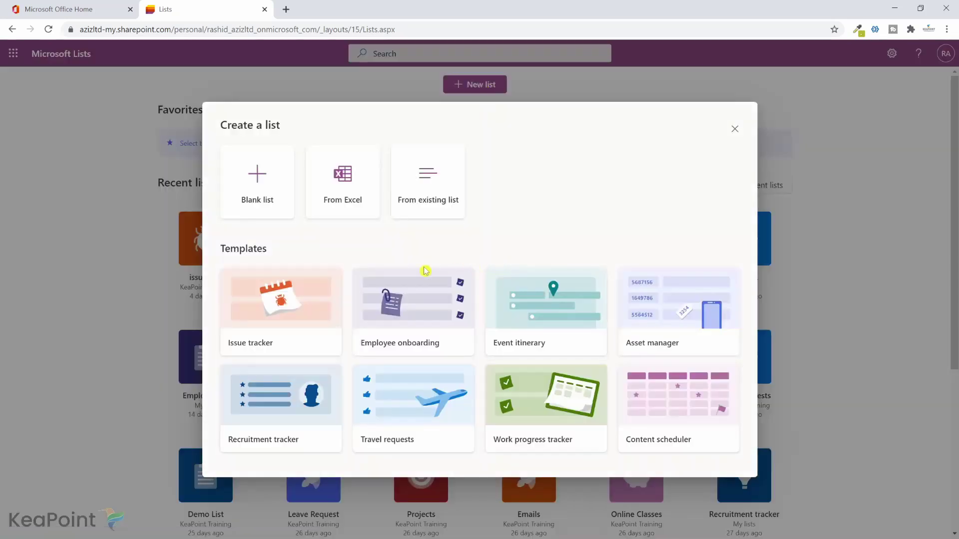
pyautogui.click(295, 329)
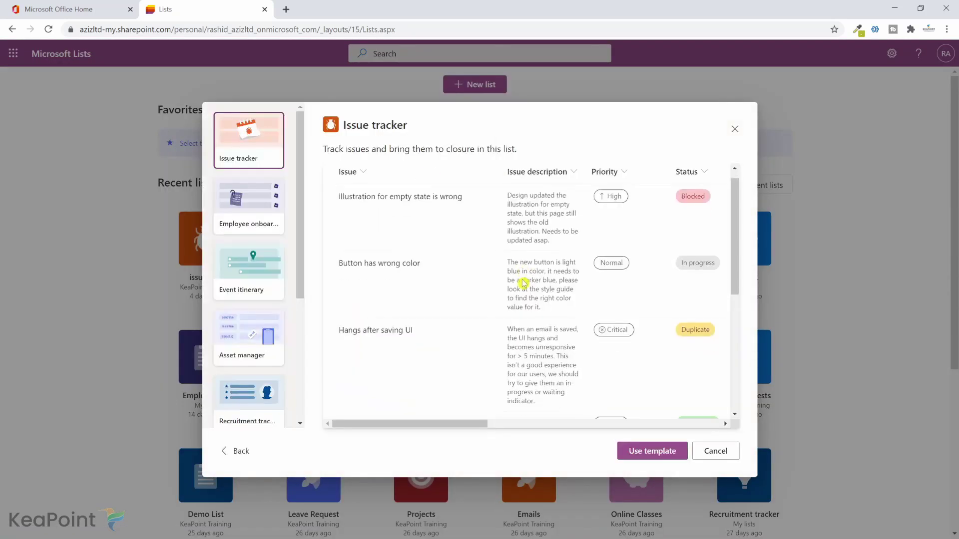
pyautogui.click(642, 452)
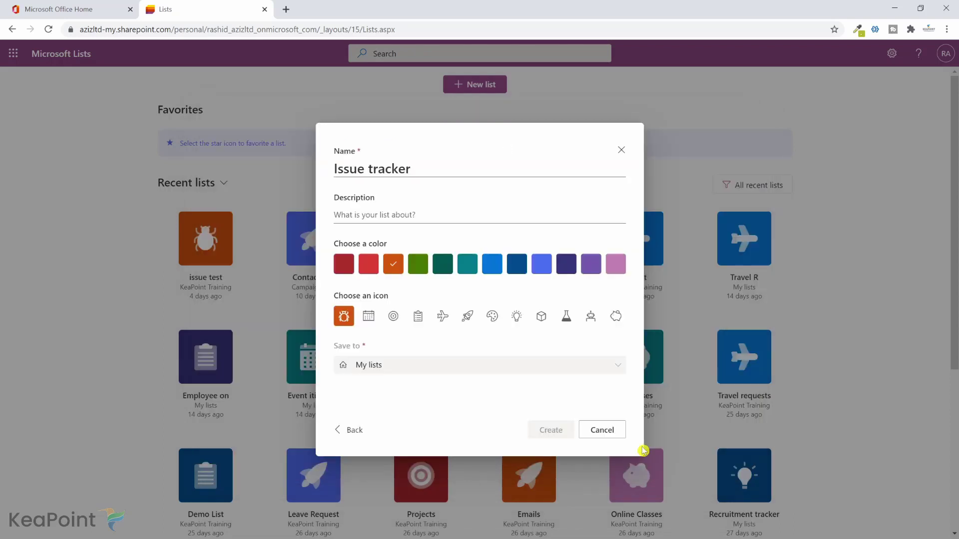
pyautogui.click(396, 365)
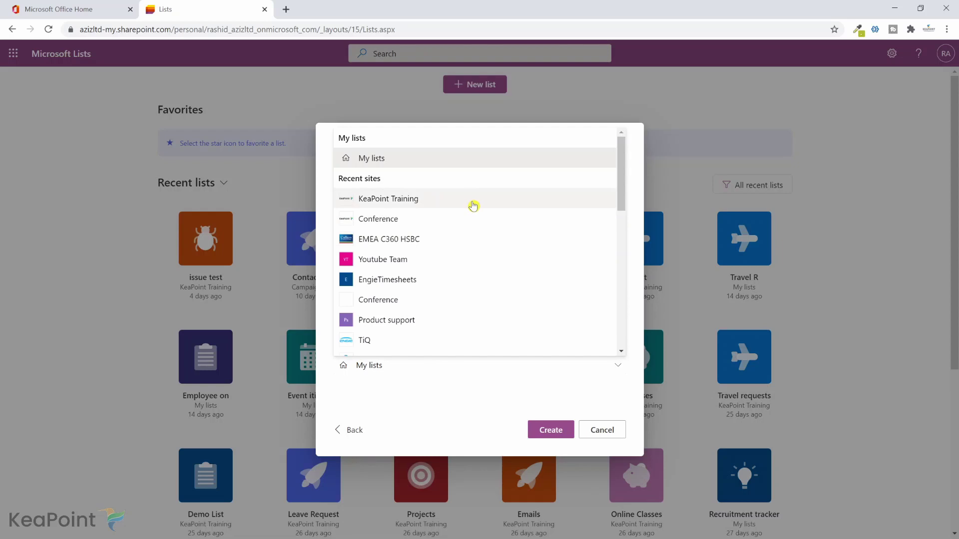
pyautogui.scroll(-1, 470, 214)
pyautogui.click(602, 431)
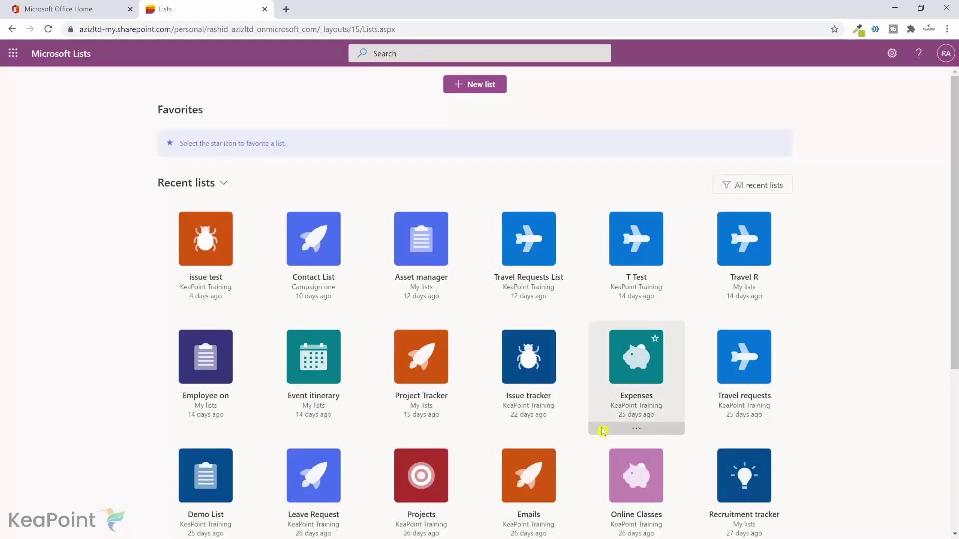
pyautogui.click(216, 241)
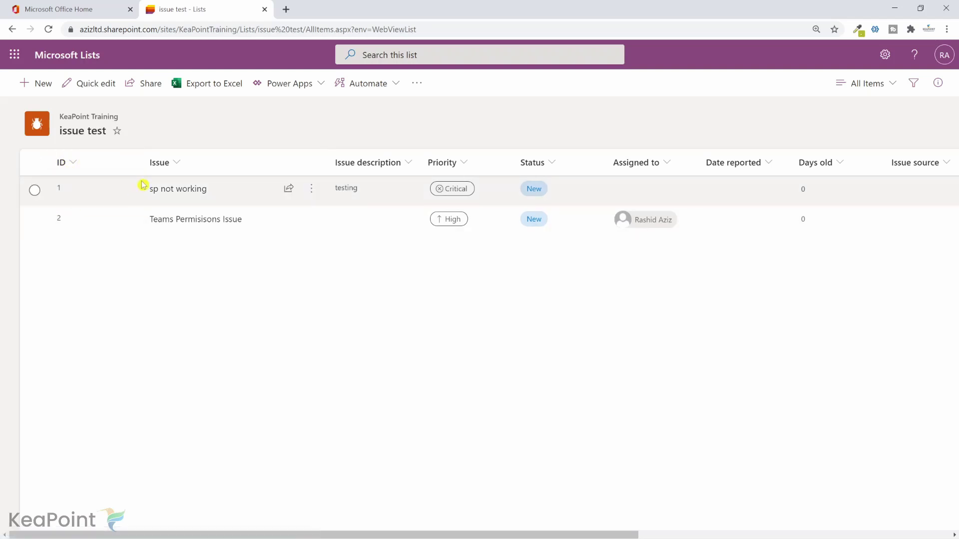
pyautogui.click(889, 86)
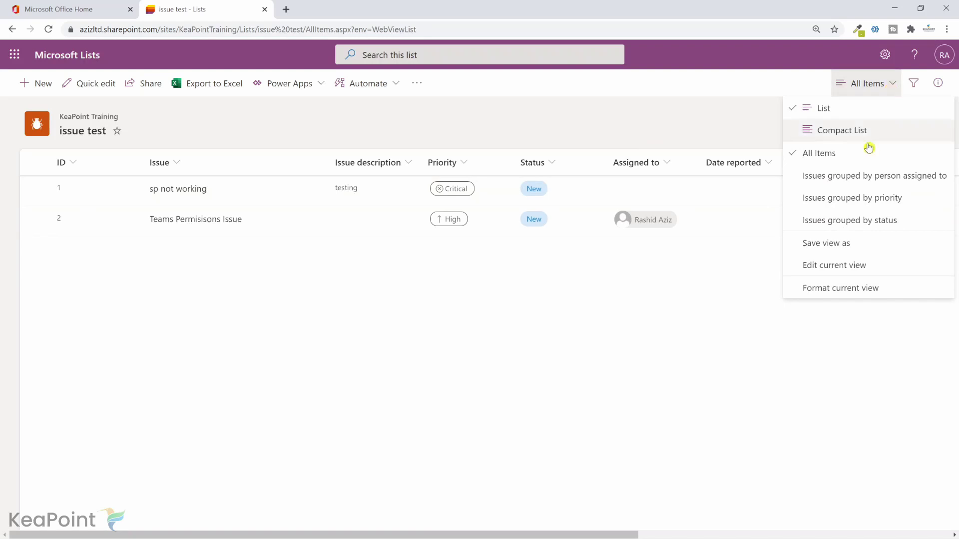
# Step: Edit the All Items view to display the ID column and save the view
pyautogui.click(862, 273)
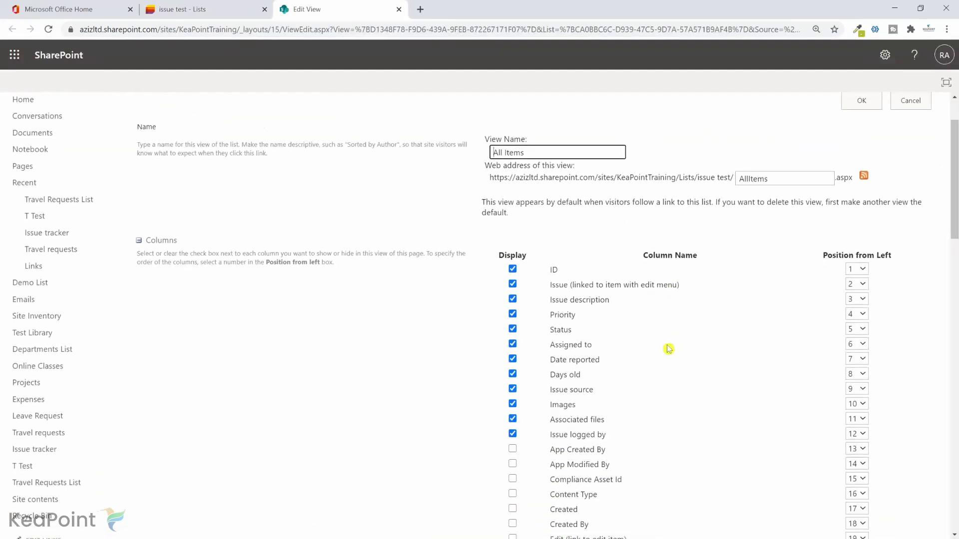
pyautogui.click(513, 271)
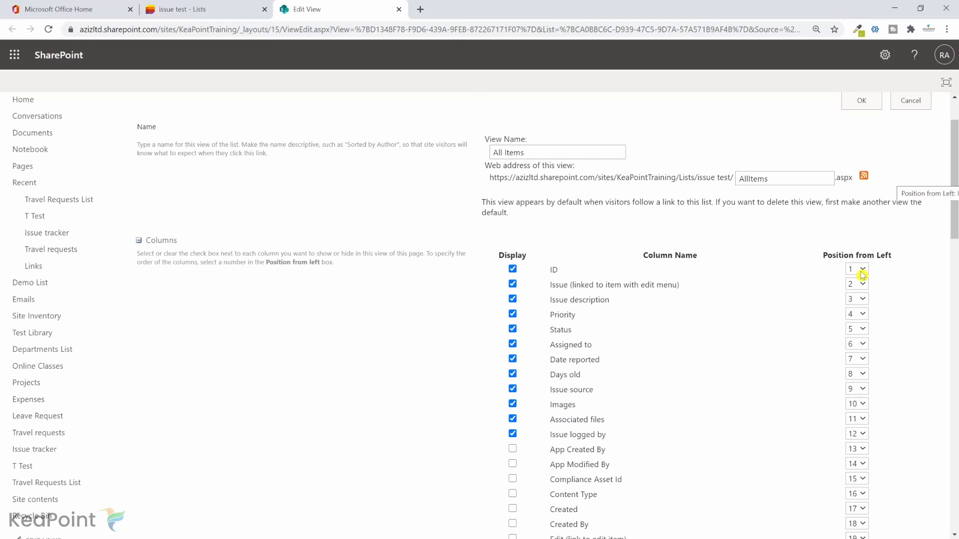
pyautogui.scroll(2, 873, 150)
pyautogui.click(860, 159)
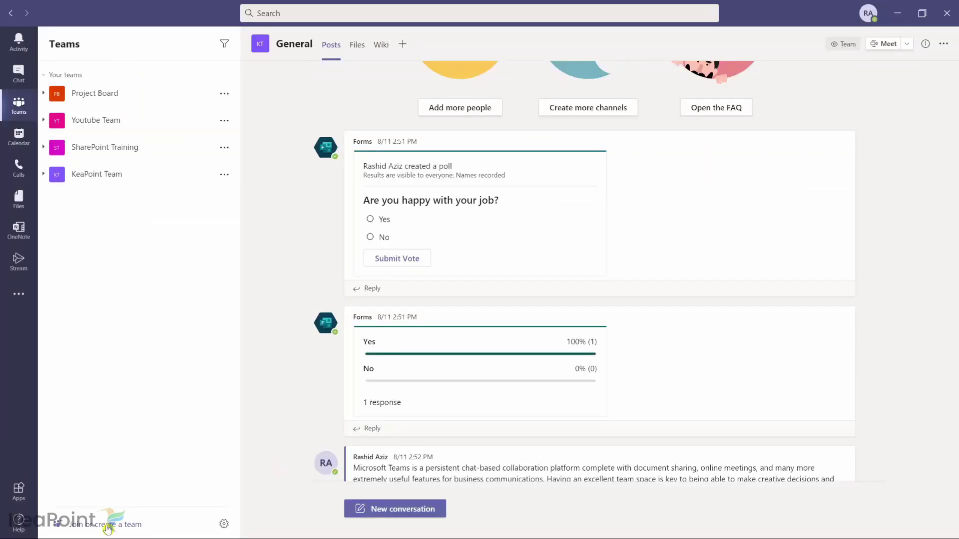
# Step: Build a private team from scratch named 'Issues Resolution Team', skipping member adding
pyautogui.click(105, 524)
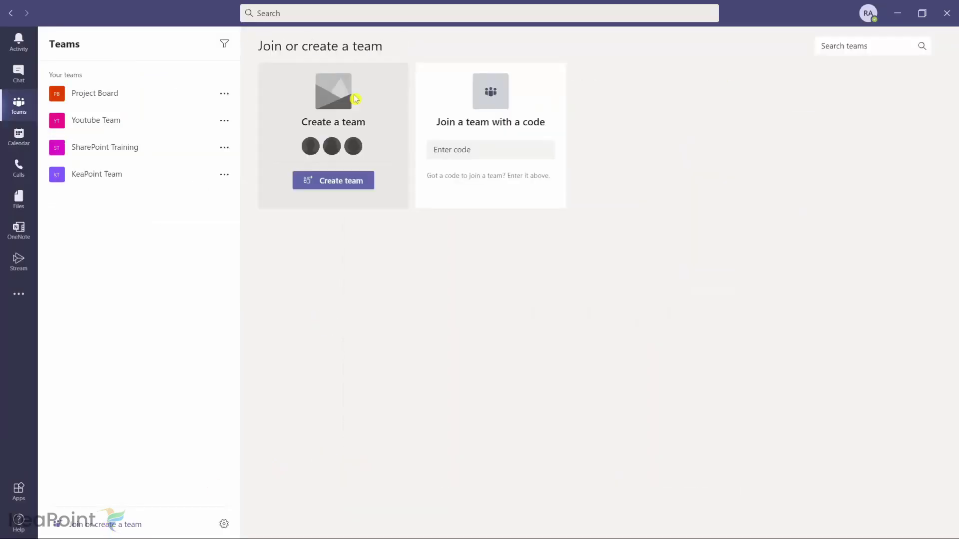
pyautogui.click(340, 183)
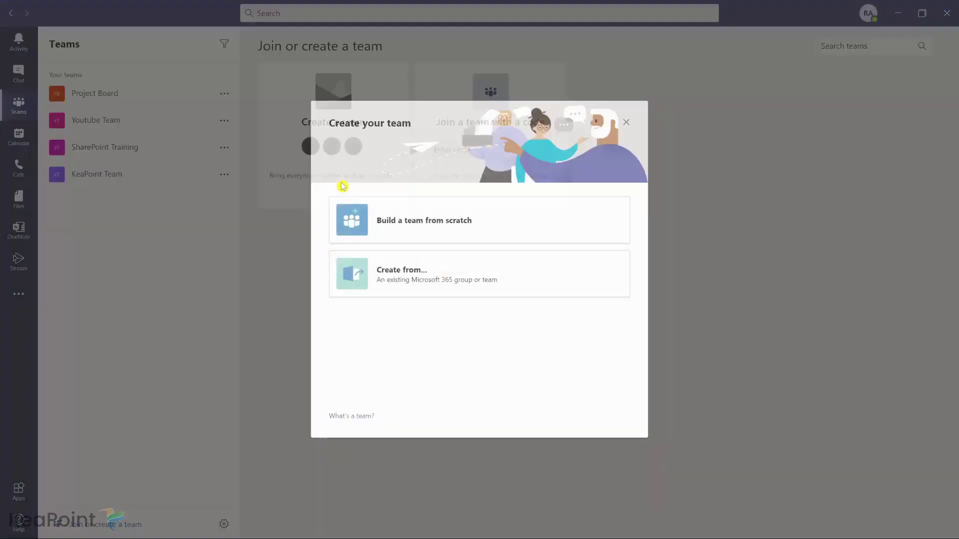
pyautogui.click(410, 215)
pyautogui.click(439, 177)
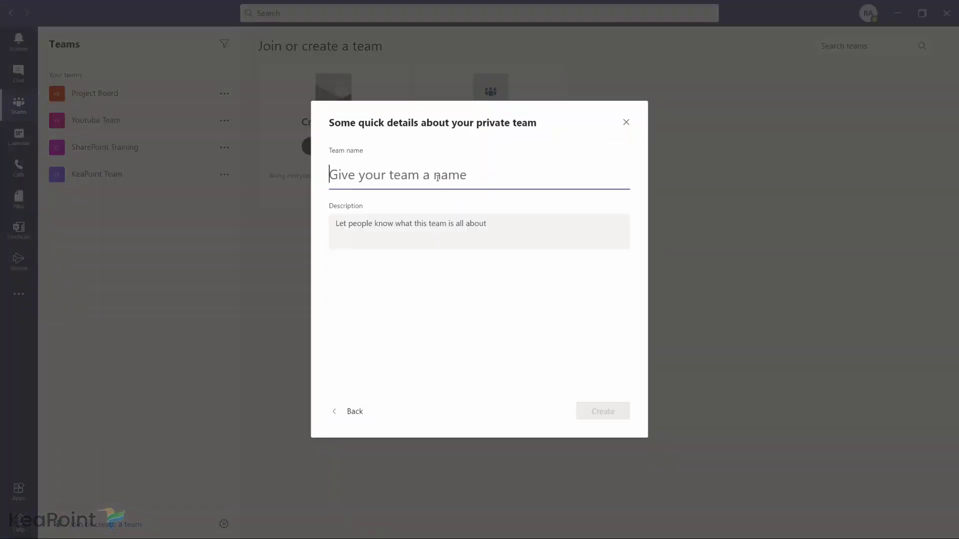
pyautogui.write('Issues Resolution Team')
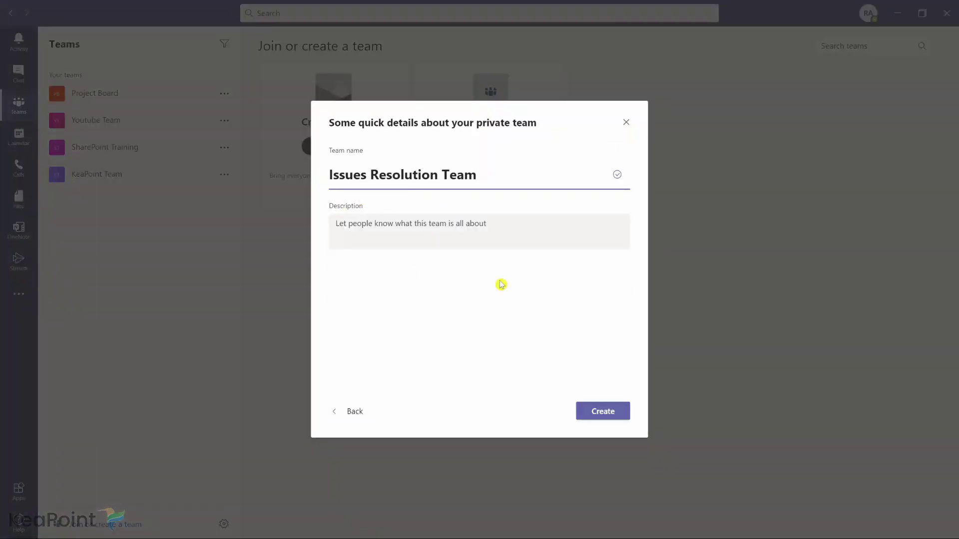
pyautogui.click(592, 413)
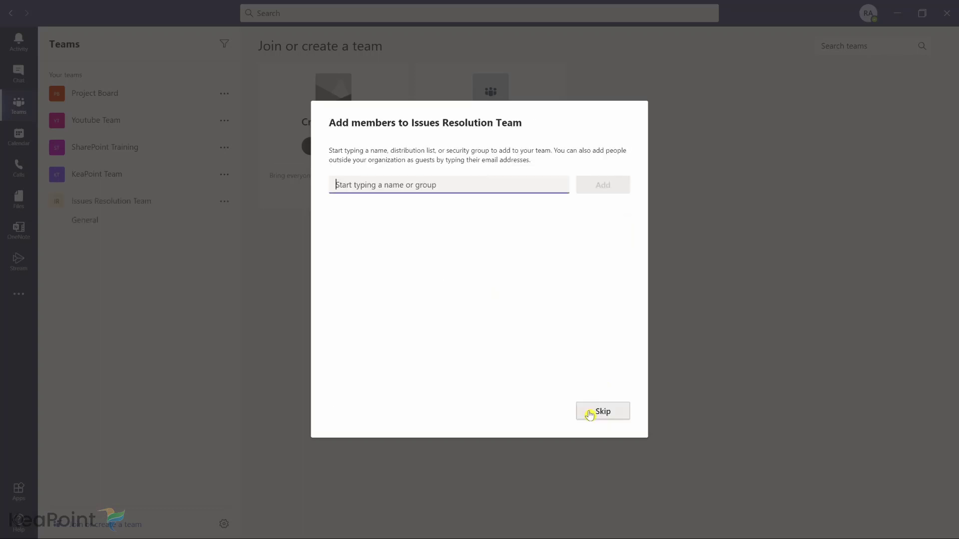
pyautogui.click(589, 415)
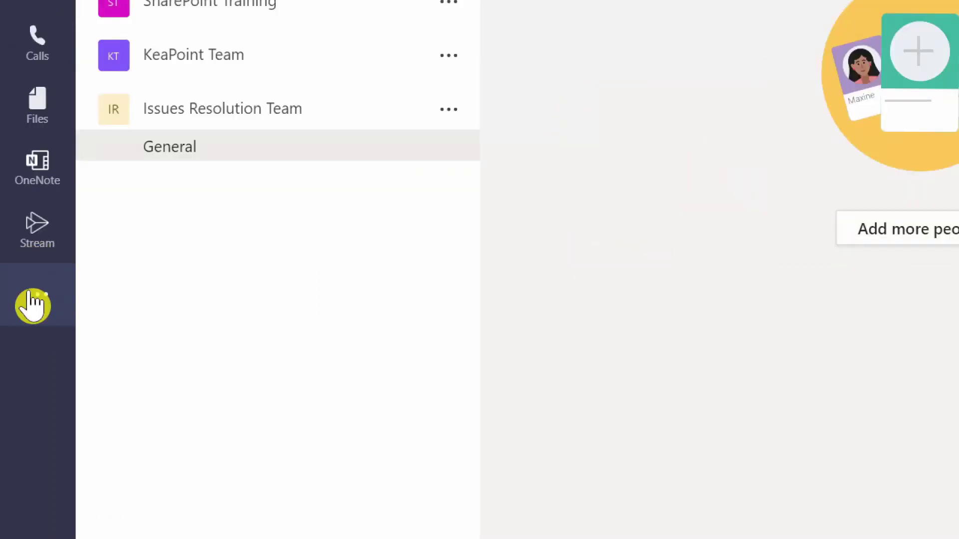
# Step: Find Power Virtual Agents by searching 'power' among more apps and pin it to the rail
pyautogui.click(36, 300)
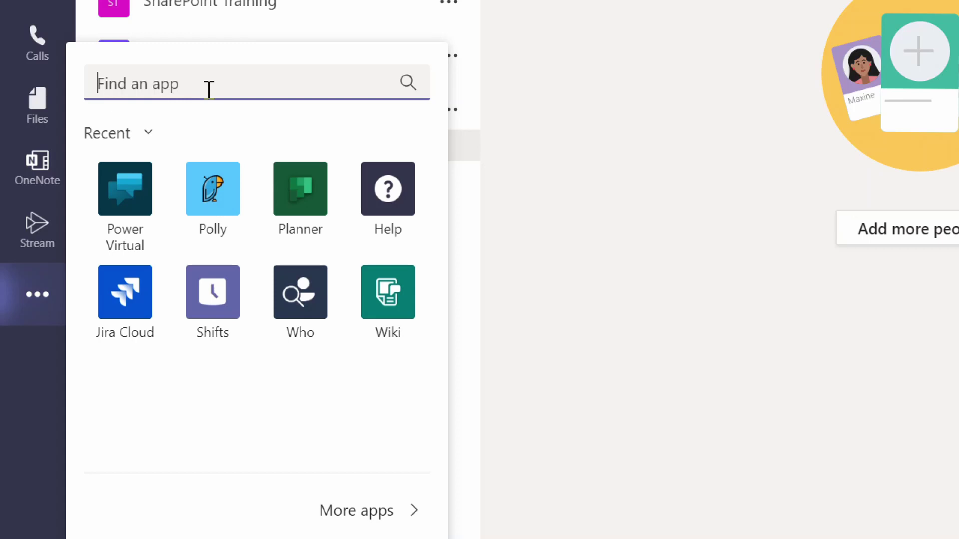
pyautogui.write('power')
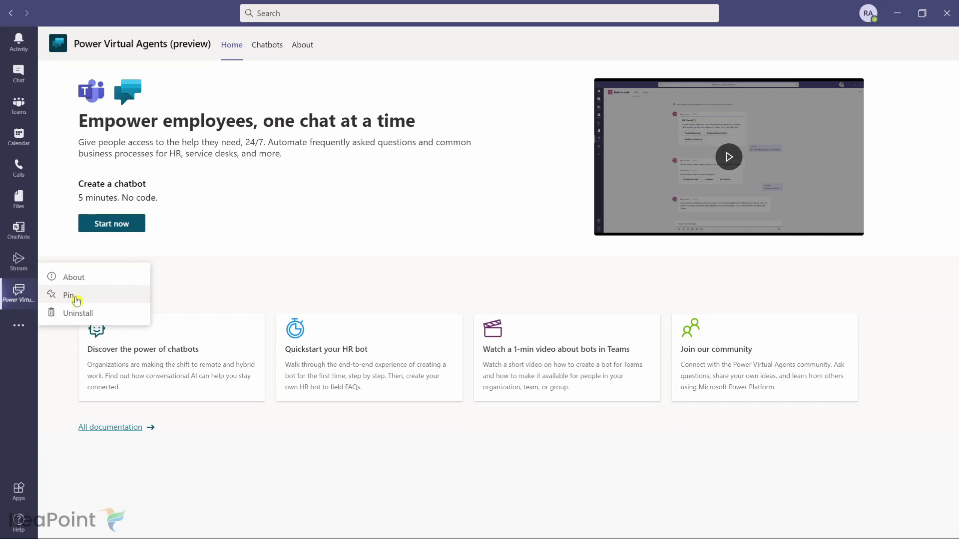
pyautogui.click(75, 298)
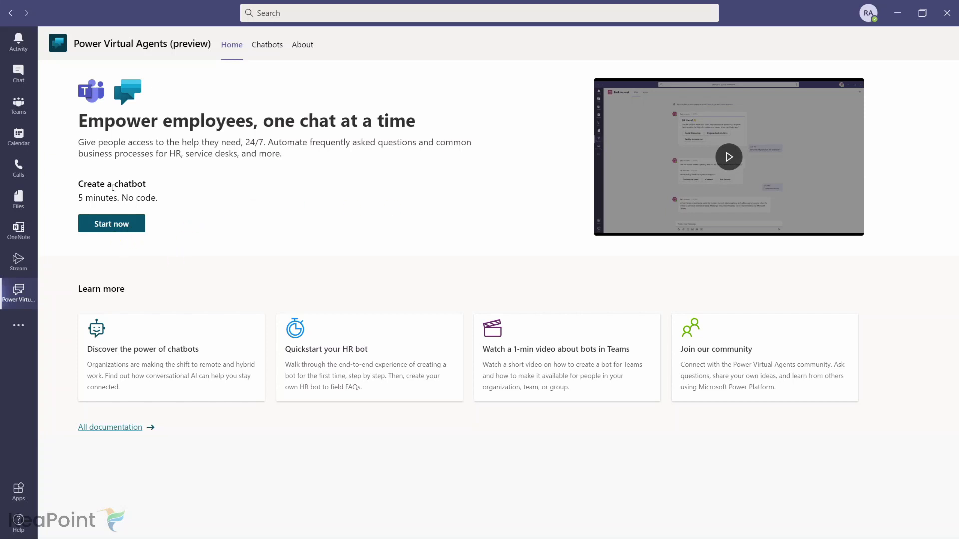
# Step: Start a new chatbot in Issues Resolution Team and create it as 'Issues Update Bot'
pyautogui.click(108, 230)
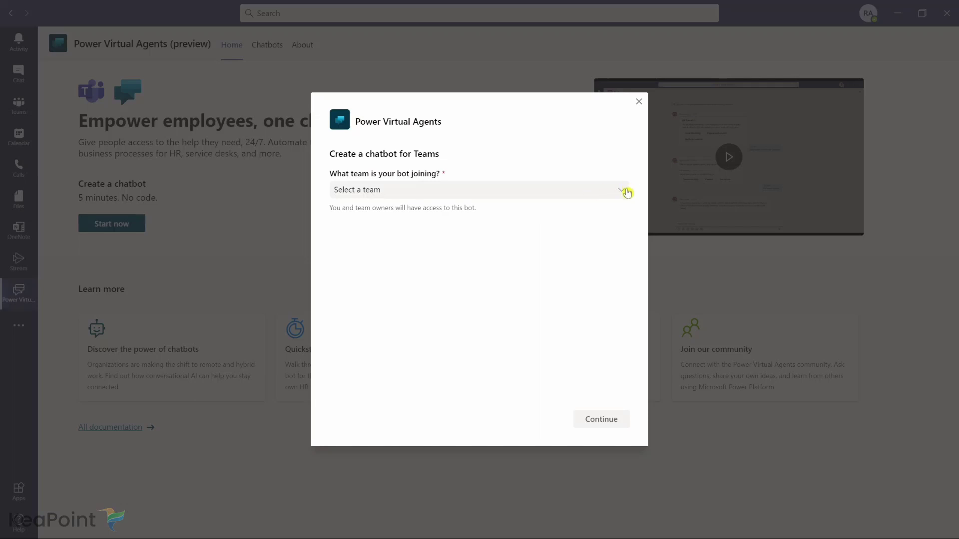
pyautogui.click(626, 192)
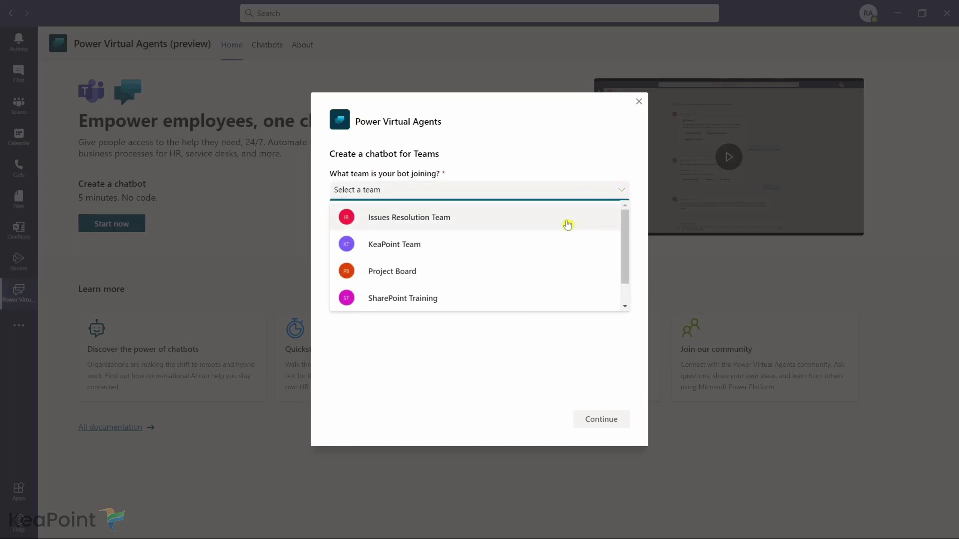
pyautogui.click(428, 218)
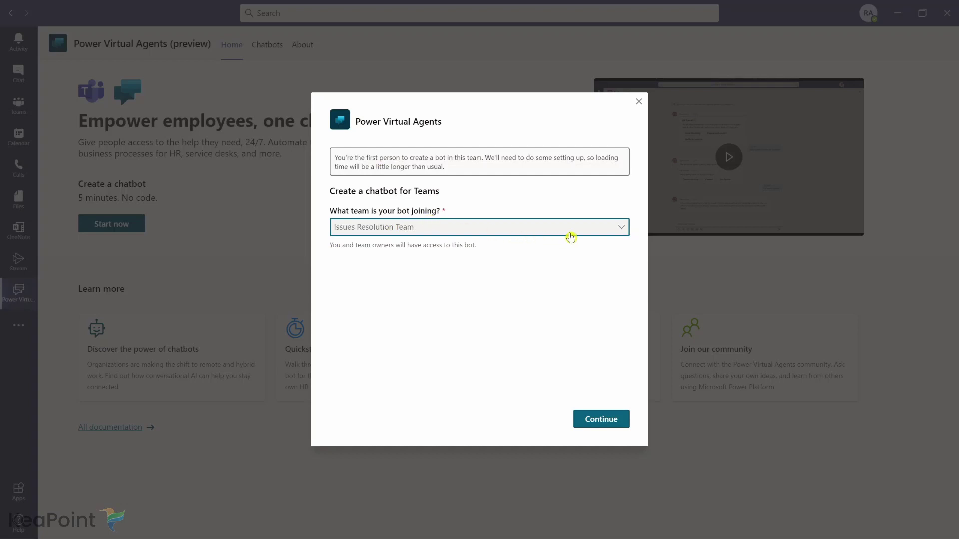
pyautogui.click(601, 420)
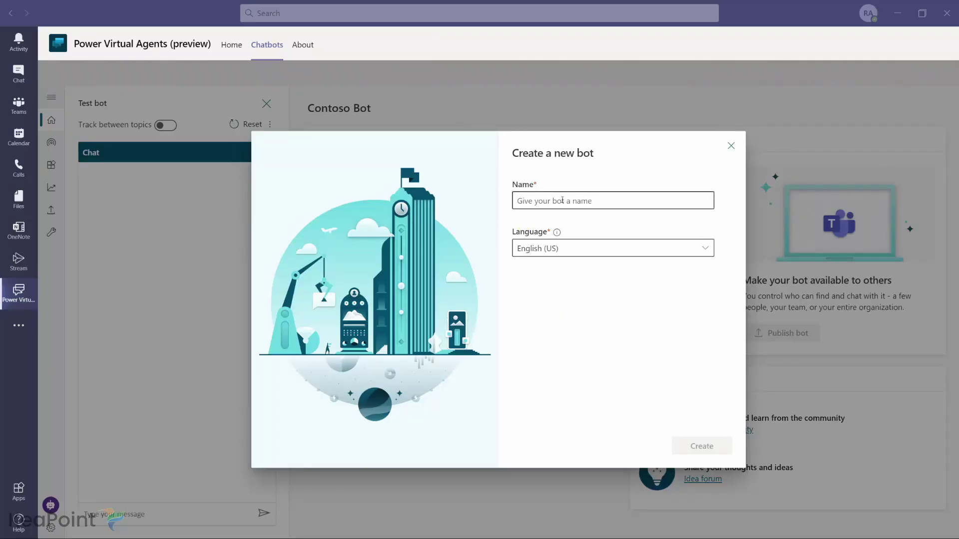
pyautogui.click(562, 200)
pyautogui.write('Issues Update Bot')
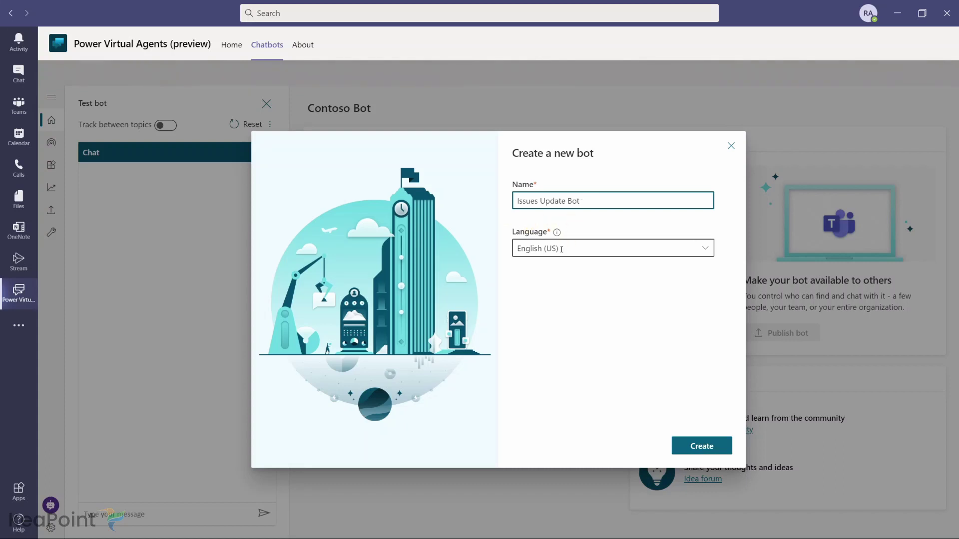
pyautogui.click(703, 447)
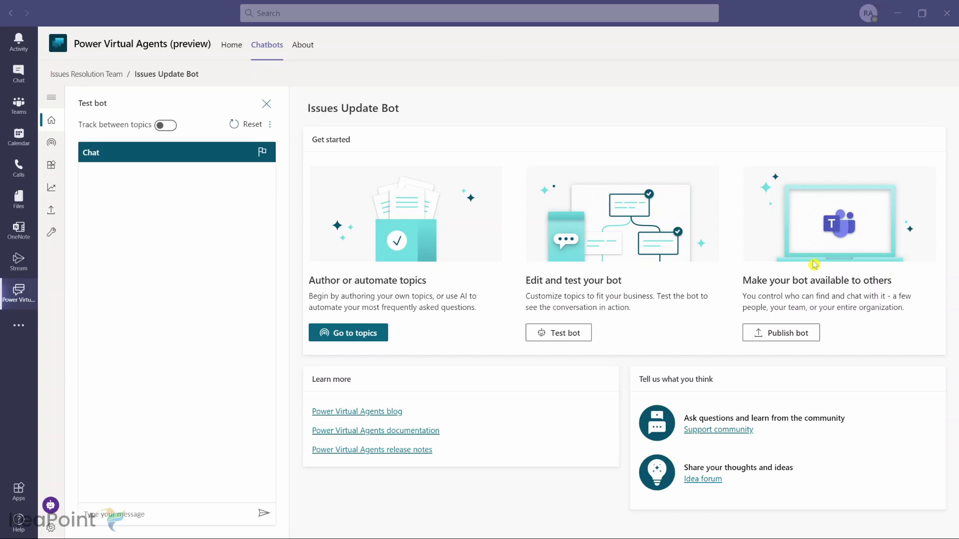
# Step: Switch on Track between topics and send 'hi' to the test bot
pyautogui.moveTo(87, 125)
pyautogui.click(170, 127)
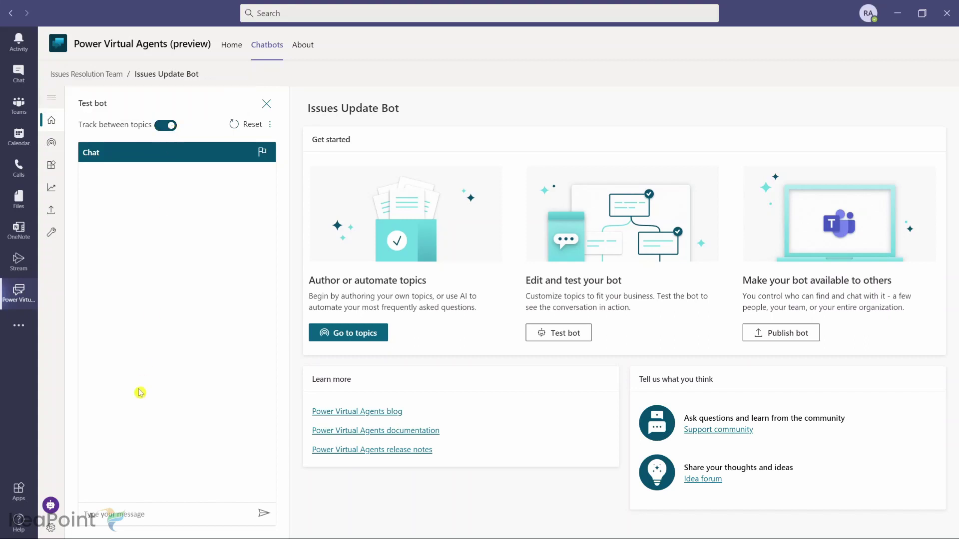
pyautogui.click(153, 513)
pyautogui.write('hi')
pyautogui.press('Return')
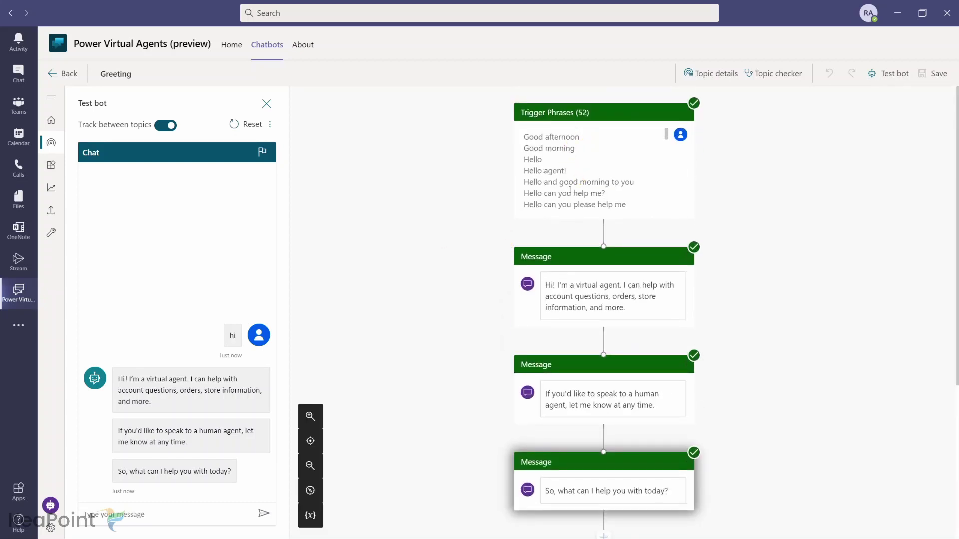
pyautogui.scroll(-3, 589, 220)
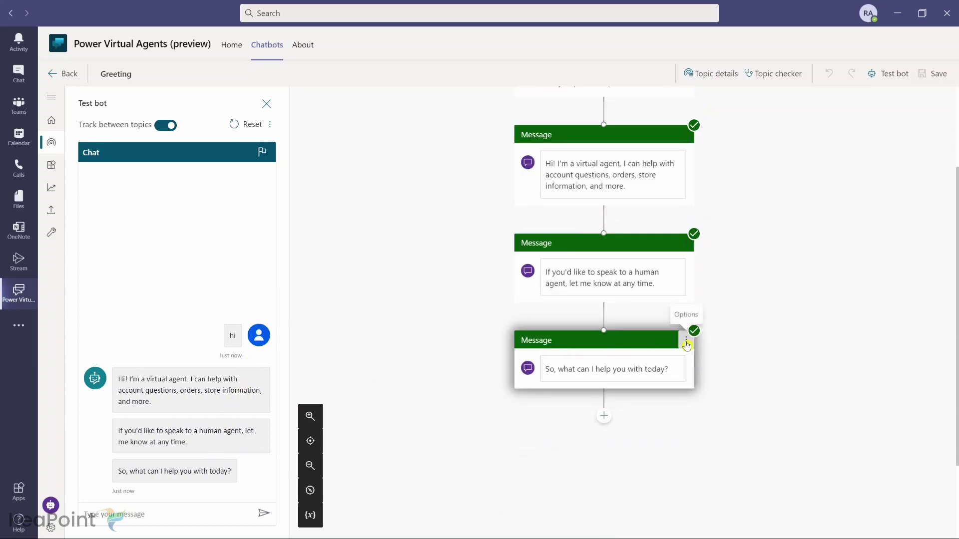
# Step: Delete the last two Message nodes from the Greeting topic
pyautogui.click(687, 345)
pyautogui.click(716, 345)
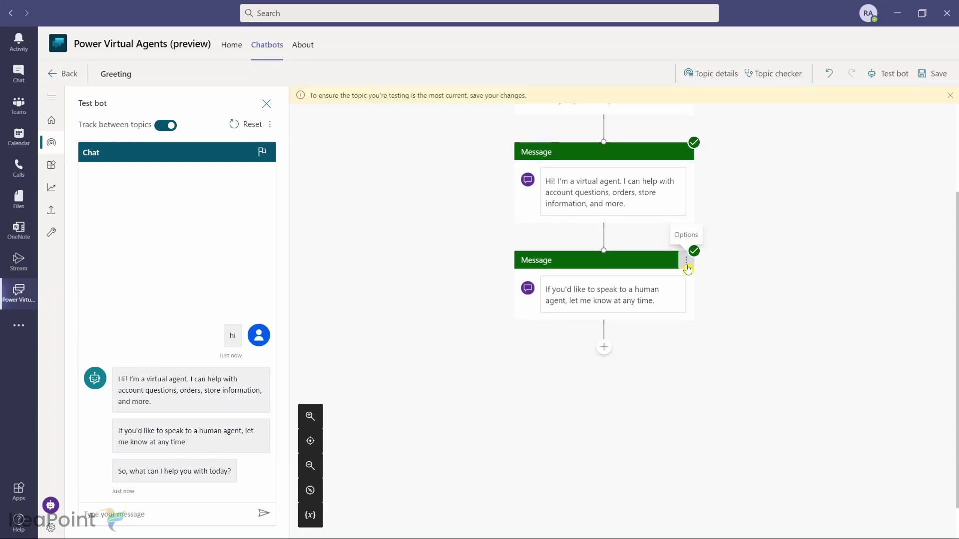
pyautogui.click(686, 265)
pyautogui.click(724, 267)
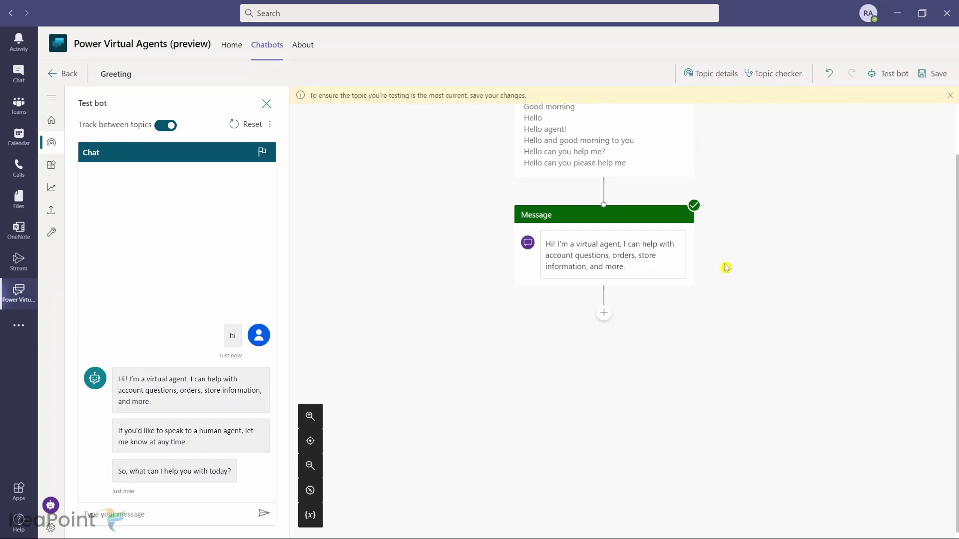
# Step: Insert bot.UserDisplayName after 'Hi', change the help text to 'issue centre queries.', and save
pyautogui.click(552, 244)
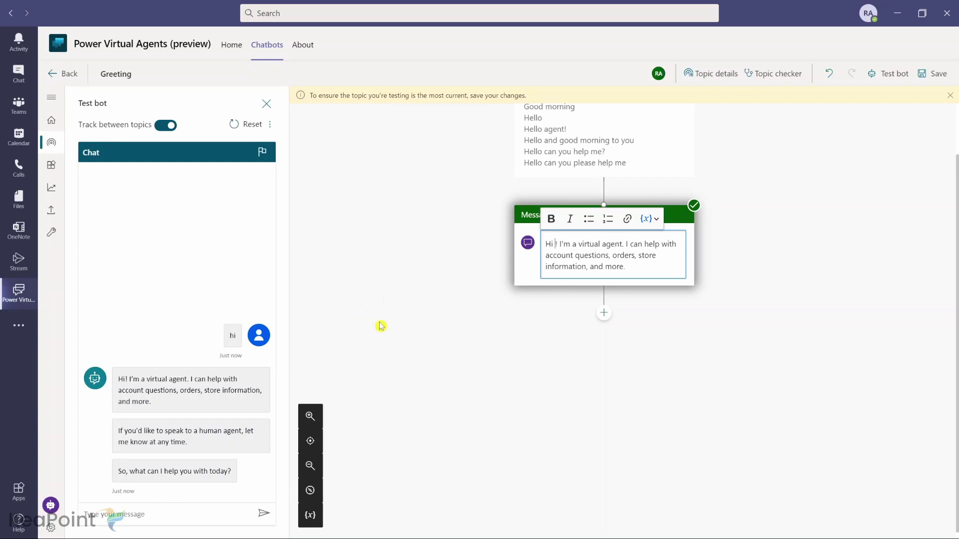
pyautogui.click(657, 219)
pyautogui.click(657, 220)
pyautogui.click(655, 219)
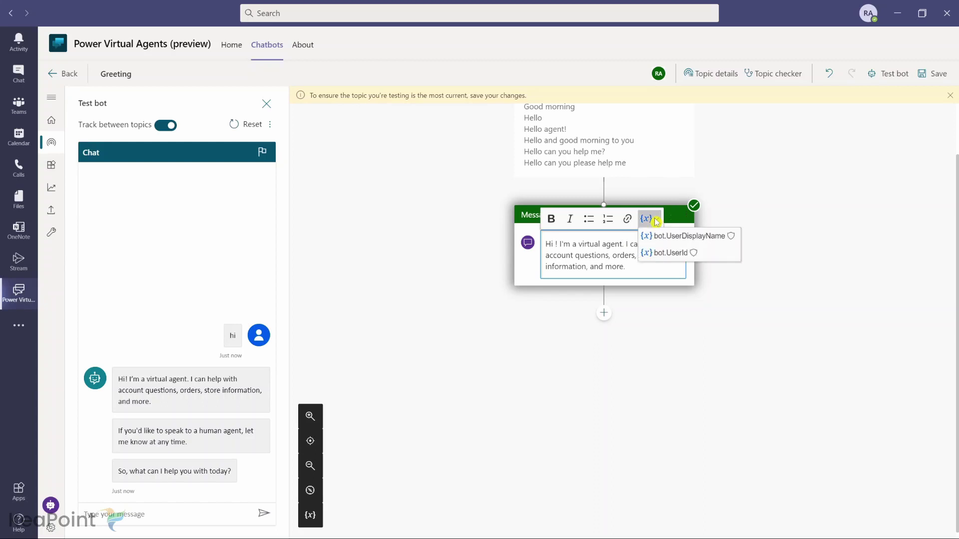
pyautogui.click(664, 236)
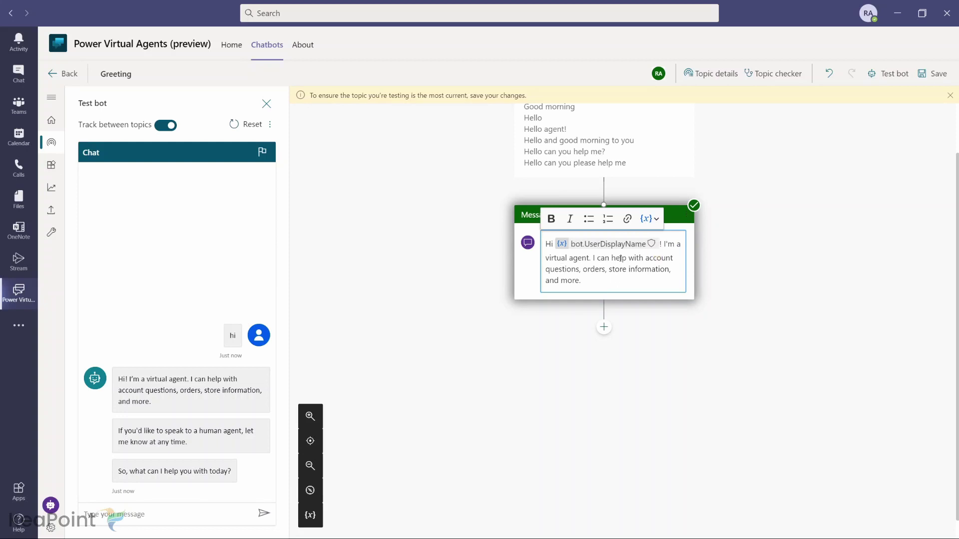
pyautogui.moveTo(648, 258); pyautogui.dragTo(583, 281)
pyautogui.write('issue centre queries')
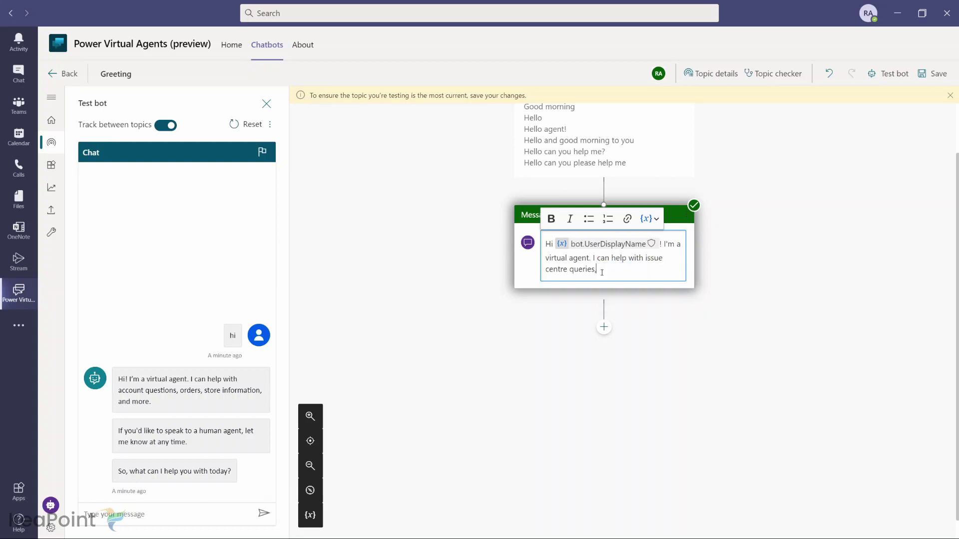
pyautogui.write('.')
pyautogui.click(938, 75)
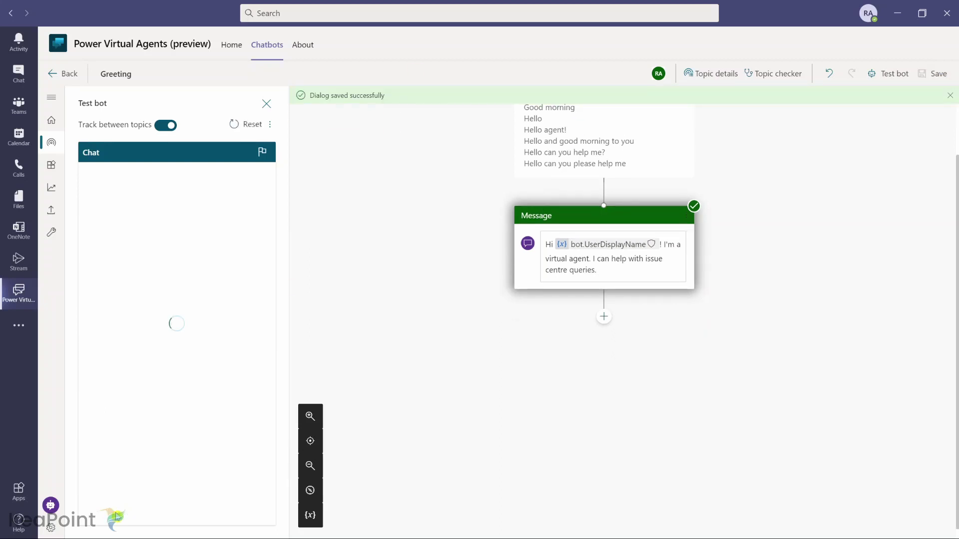
# Step: Send 'hello' to the test bot to check the greeting, then save and return to Topics
pyautogui.write('hiello')
pyautogui.press('Return')
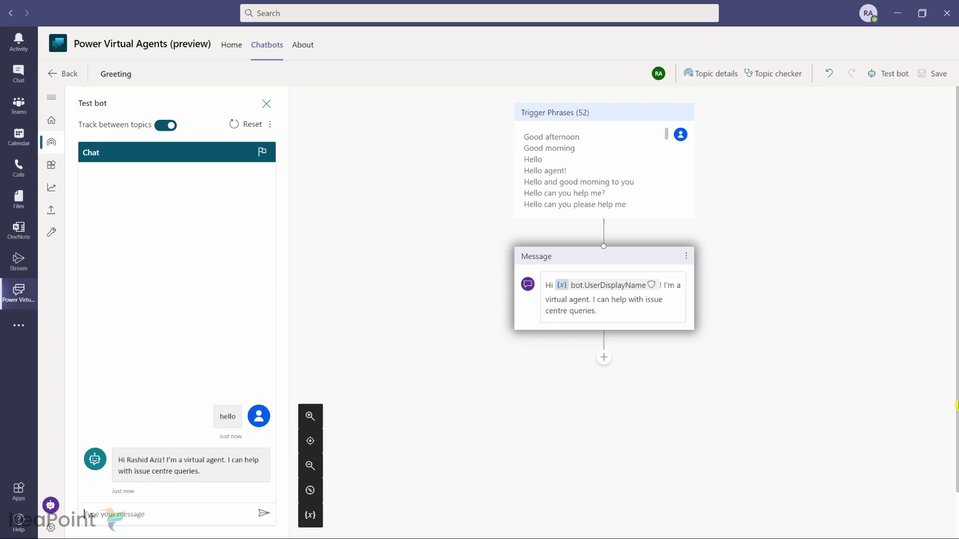
pyautogui.hotkey('ctrl', 's')
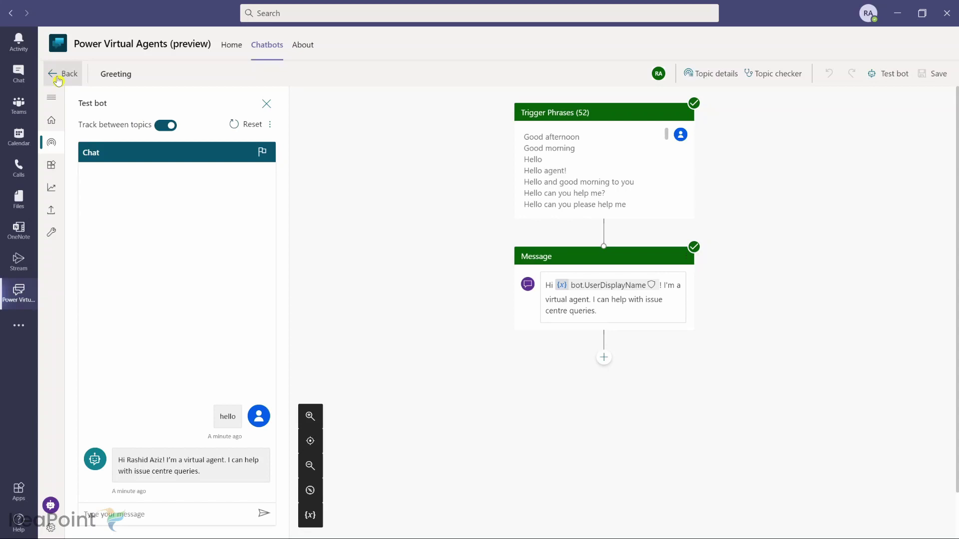
pyautogui.click(58, 77)
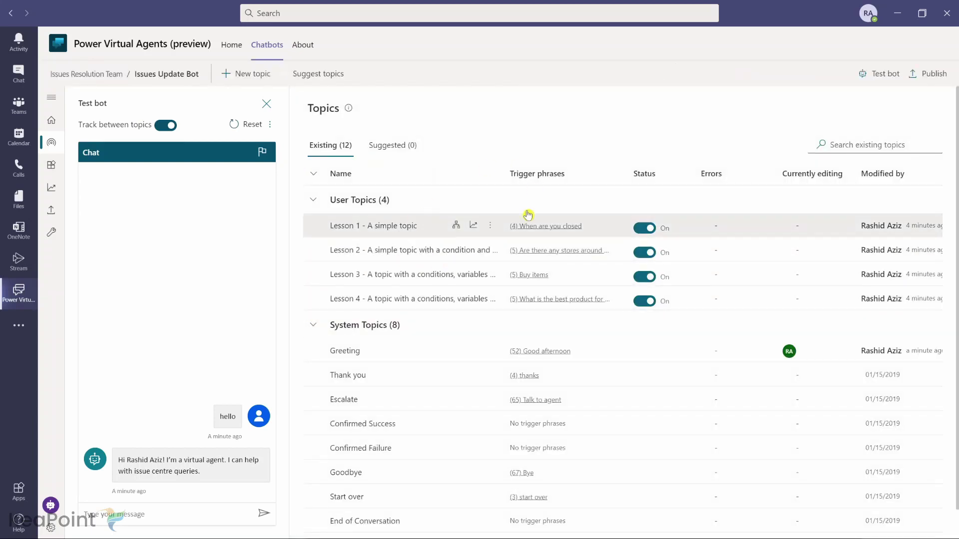
# Step: Create topic 'Issue query' with triggers 'issue update' and 'issue status', save it, and open its canvas
pyautogui.click(254, 84)
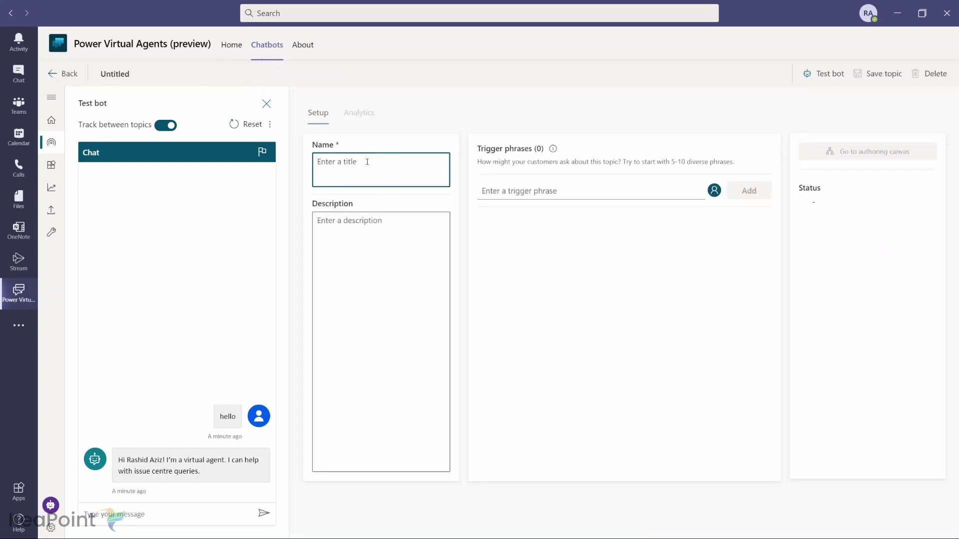
pyautogui.write('Issue query')
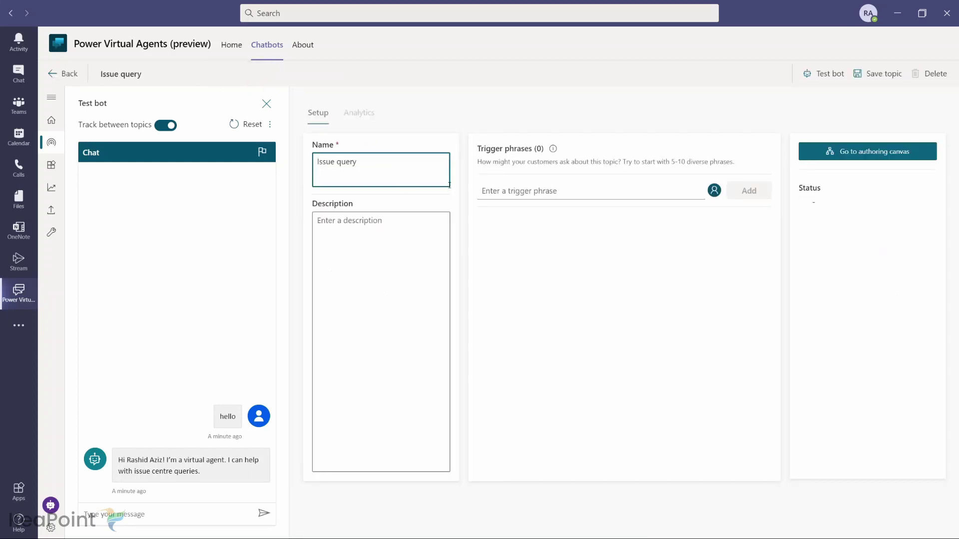
pyautogui.click(481, 190)
pyautogui.write('issue update')
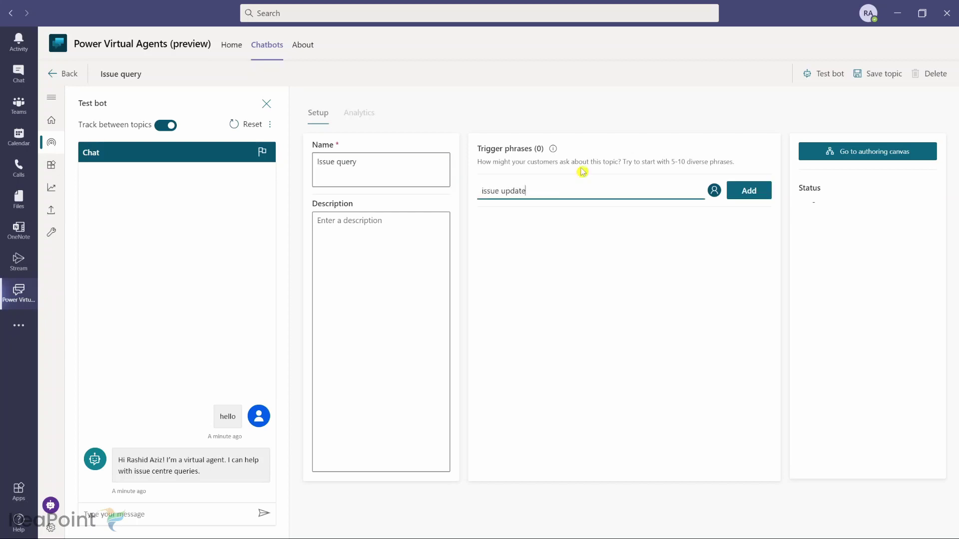
pyautogui.click(758, 192)
pyautogui.write('issue status')
pyautogui.click(759, 191)
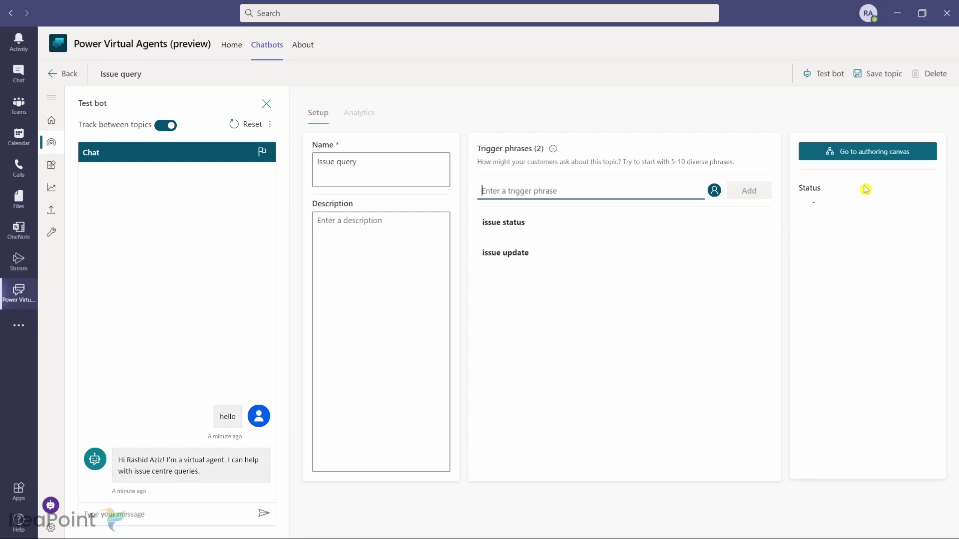
pyautogui.click(860, 160)
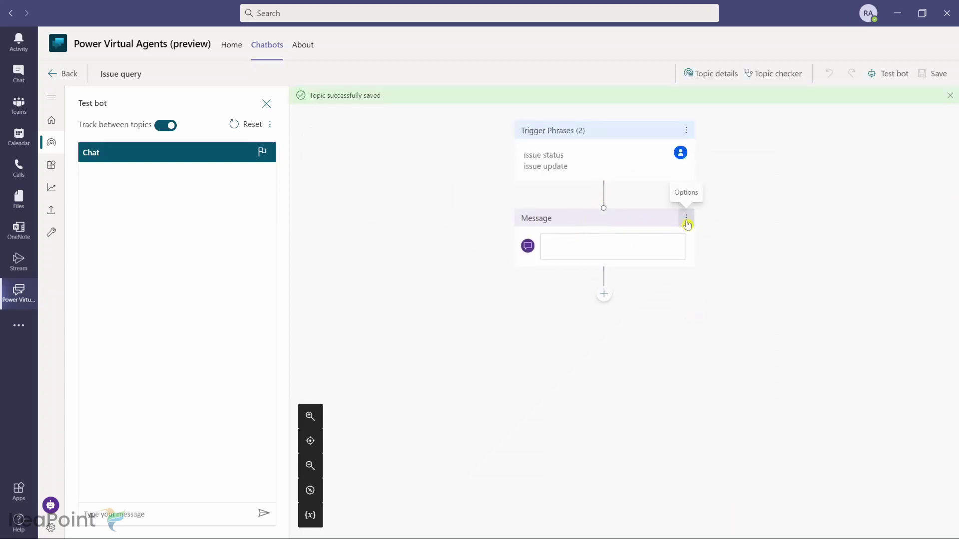
pyautogui.click(605, 198)
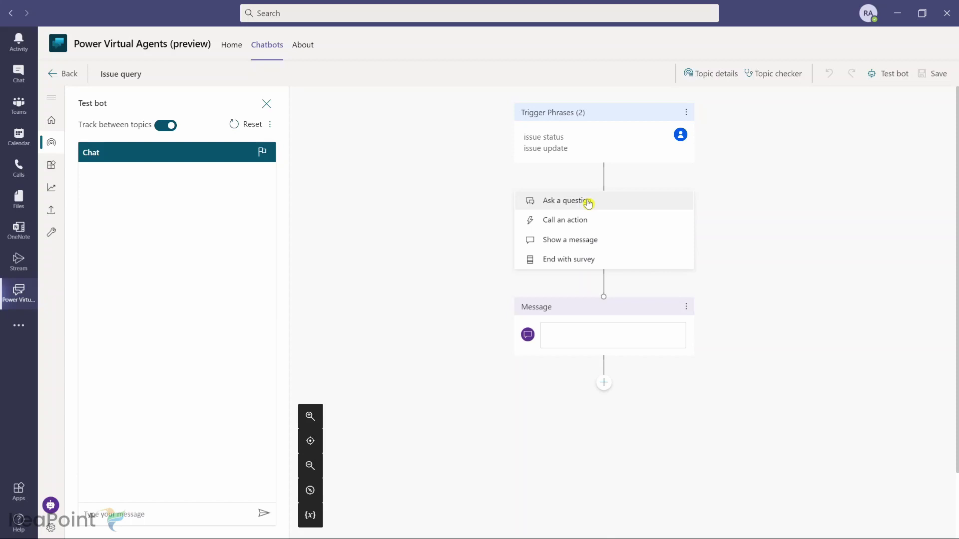
# Step: Add the question 'What is the Issue Number?', identifying a Number saved as VarIssueNumber
pyautogui.click(588, 202)
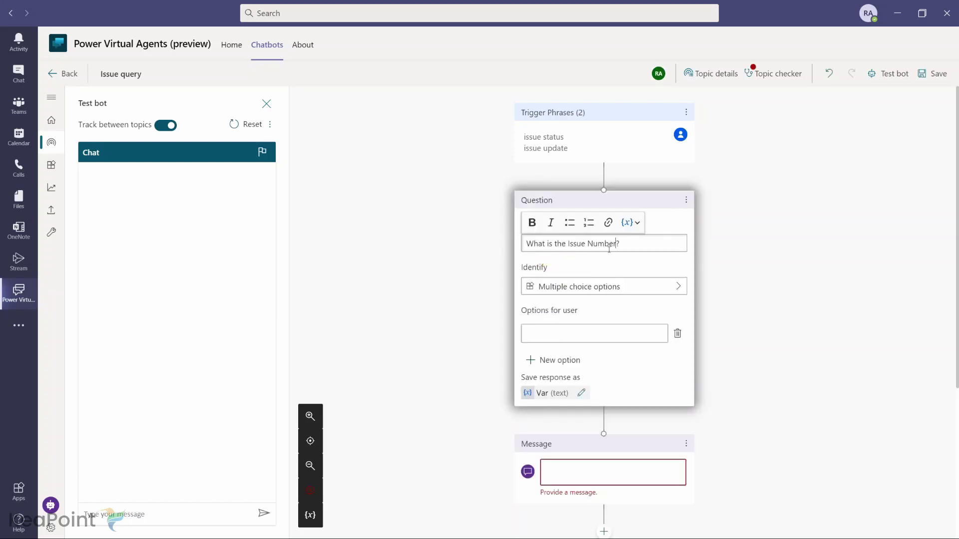
pyautogui.click(632, 288)
pyautogui.scroll(-8, 789, 280)
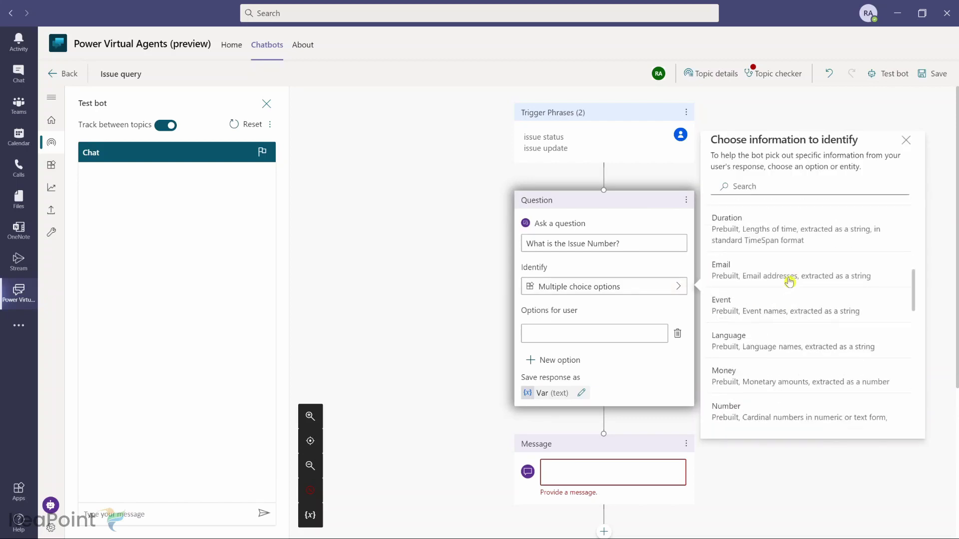
pyautogui.click(751, 254)
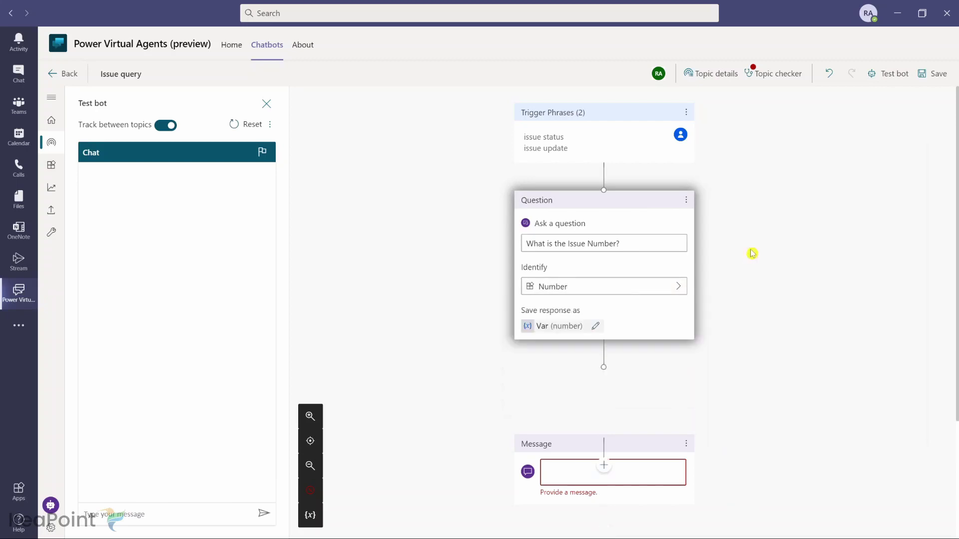
pyautogui.click(596, 327)
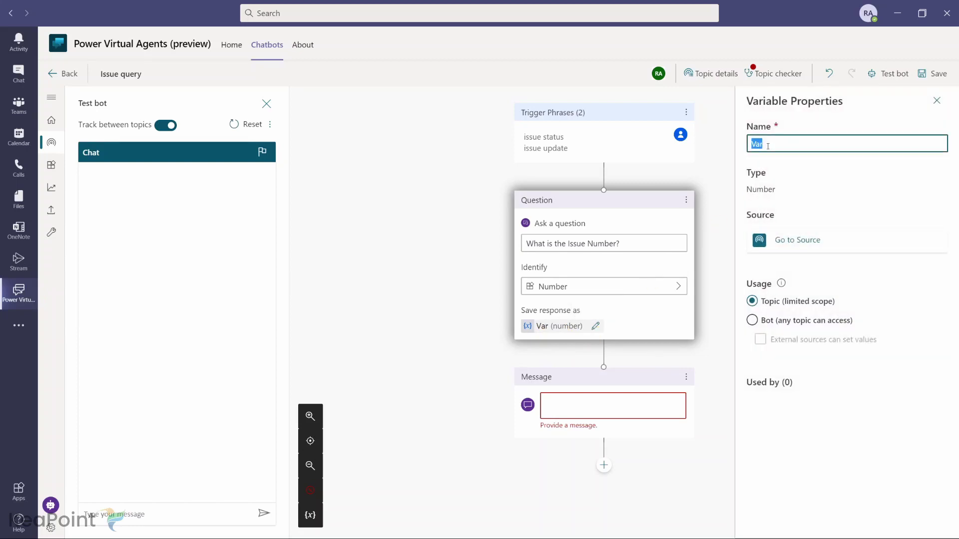
pyautogui.write('VarIssueNumber')
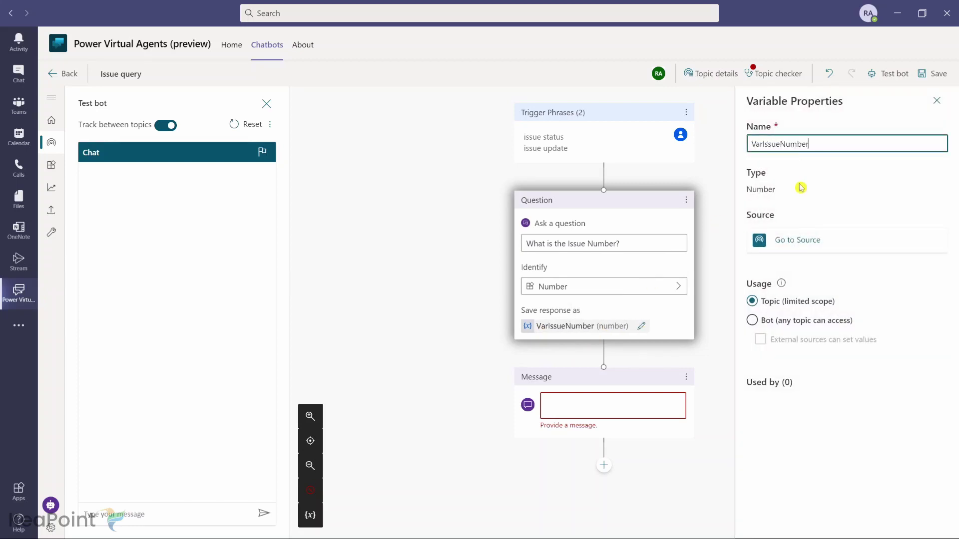
pyautogui.click(937, 100)
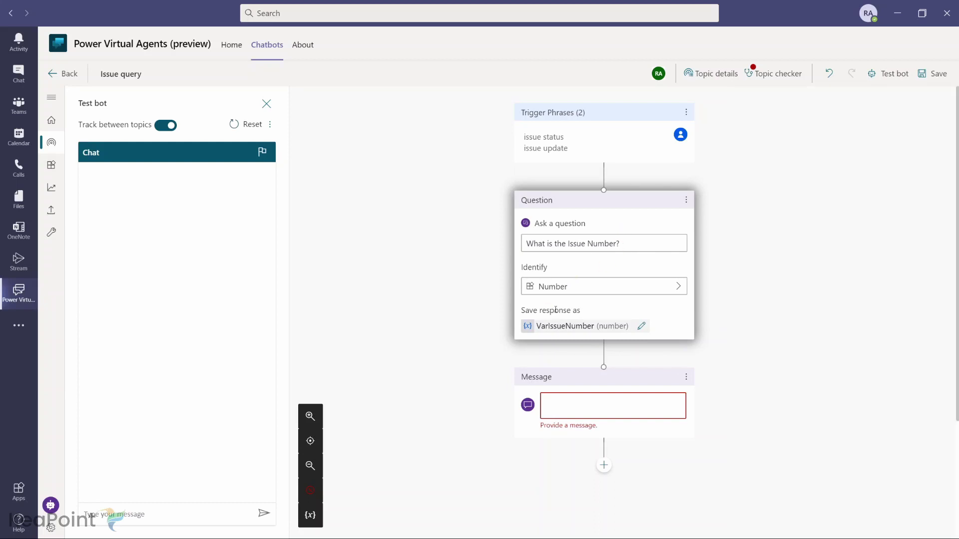
pyautogui.click(687, 382)
# Step: Delete the empty message step and save the Issue query topic
pyautogui.click(707, 379)
pyautogui.click(601, 368)
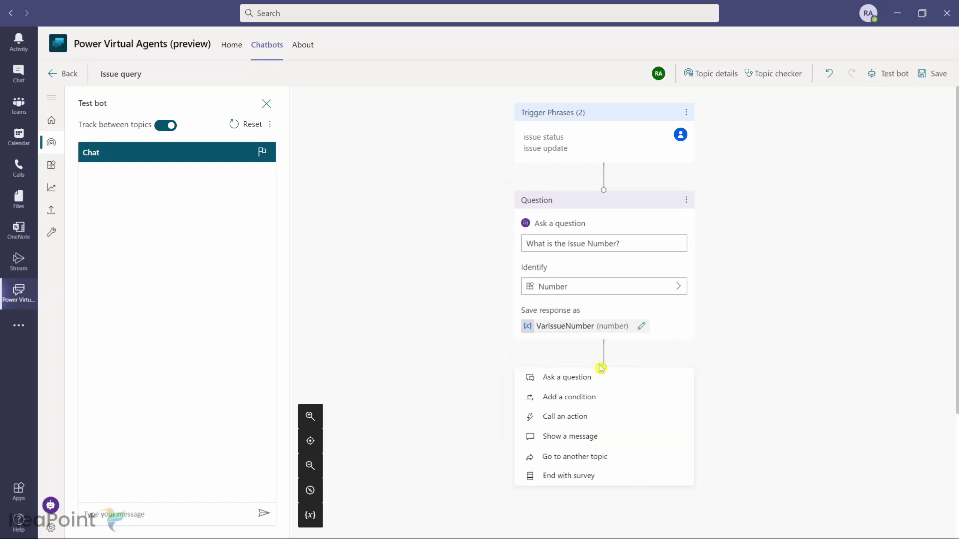
pyautogui.click(597, 422)
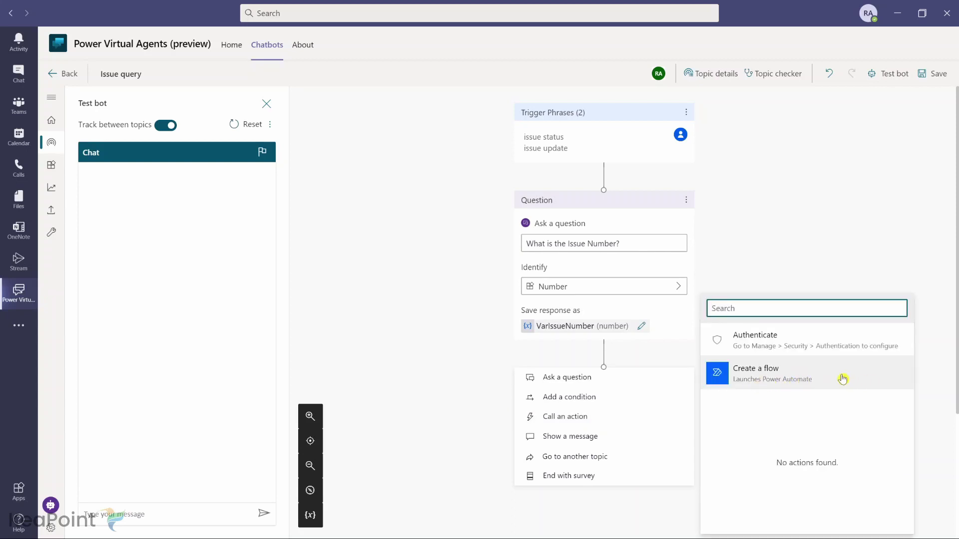
pyautogui.click(843, 380)
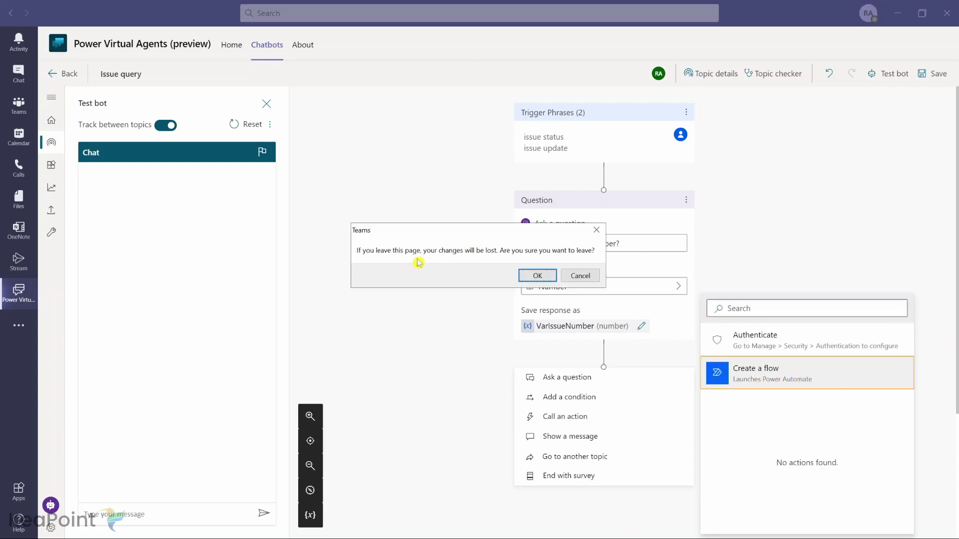
pyautogui.click(591, 276)
pyautogui.click(819, 252)
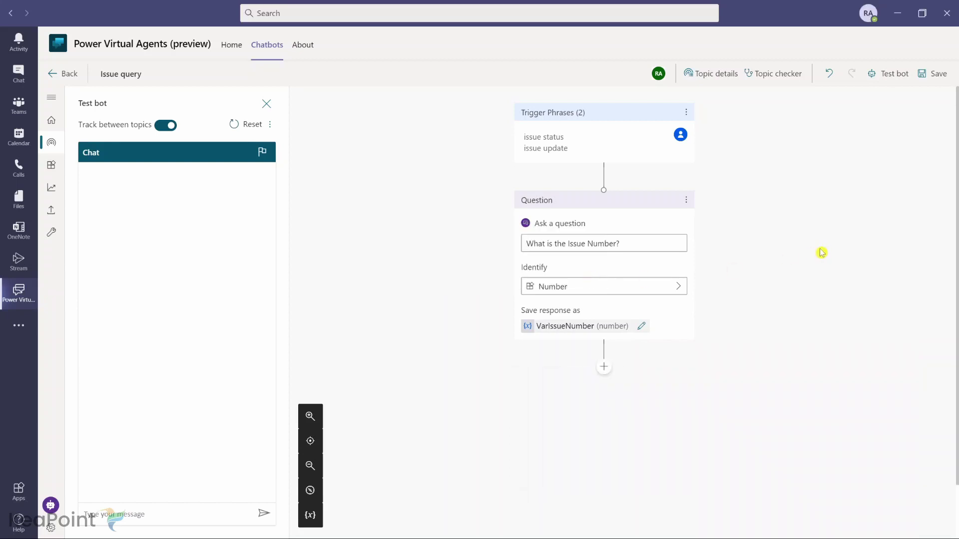
pyautogui.click(941, 77)
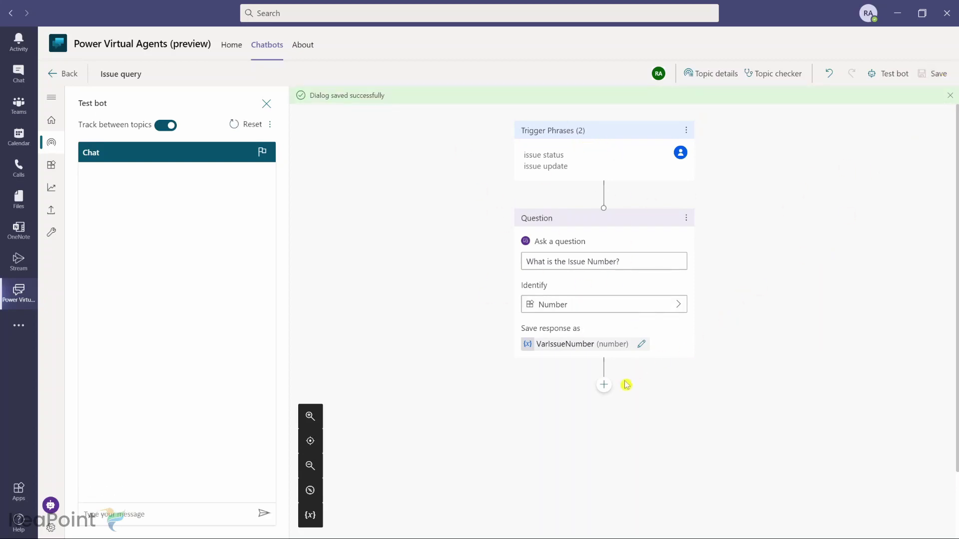
# Step: Below the question, call an action that creates a new flow from the Power Virtual Agents Flow Template
pyautogui.click(605, 385)
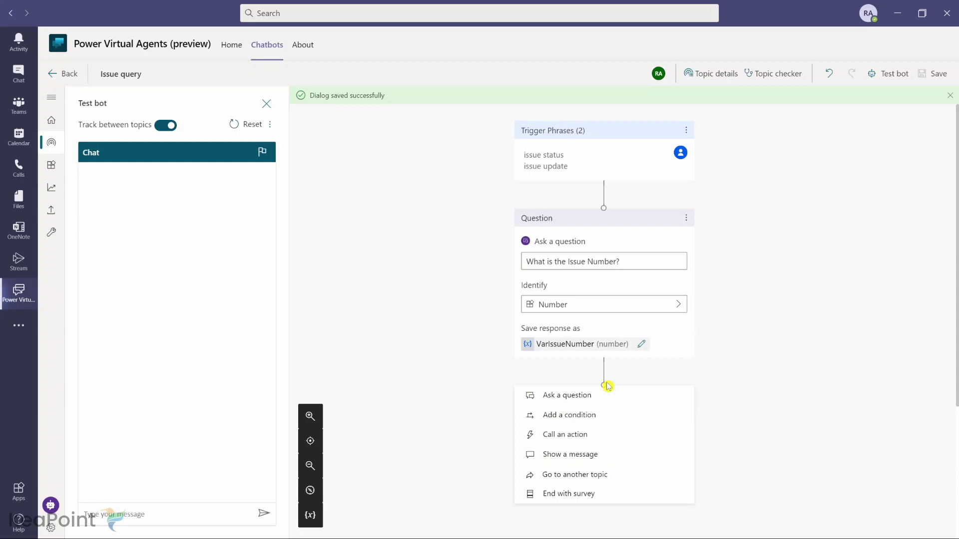
pyautogui.click(594, 434)
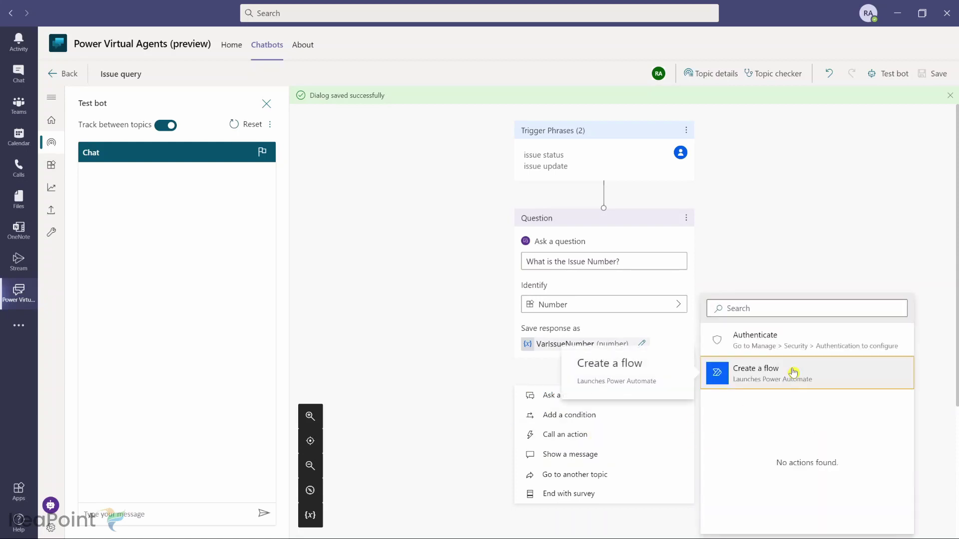
pyautogui.click(792, 371)
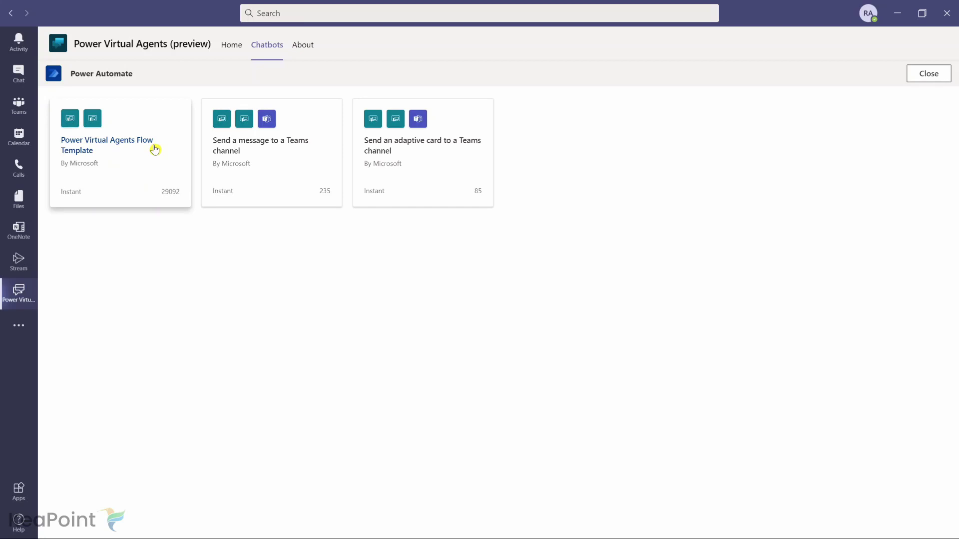
pyautogui.click(131, 161)
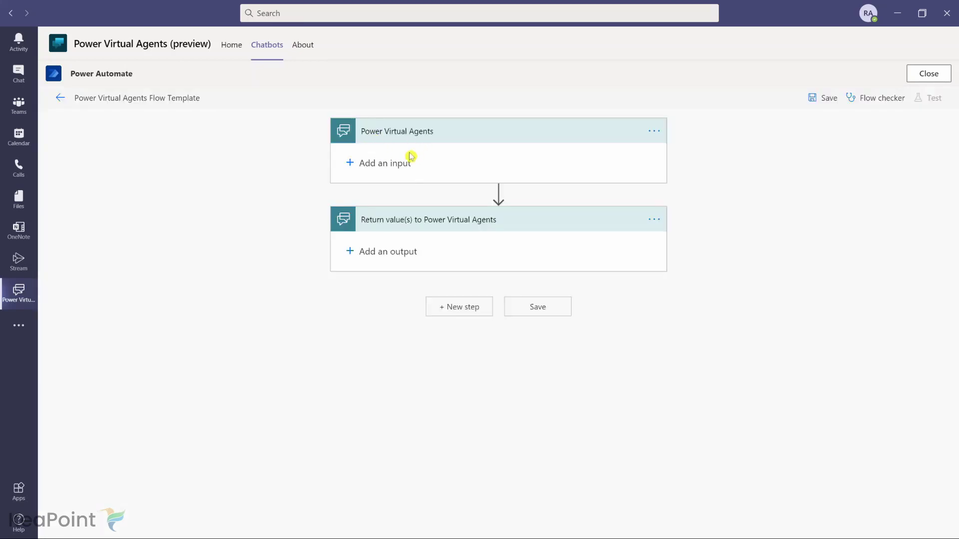
# Step: Add a Number input to the flow and name it IssueNumber
pyautogui.click(352, 160)
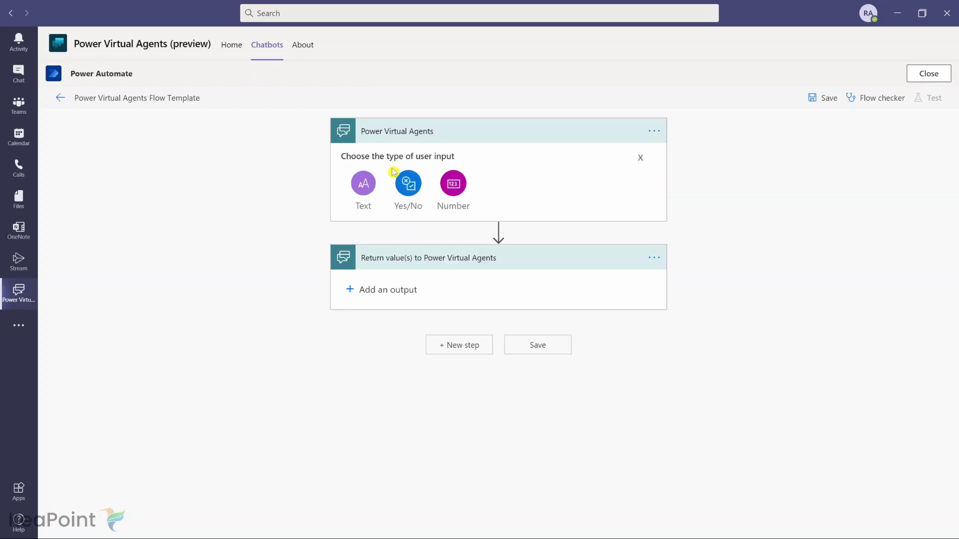
pyautogui.click(453, 185)
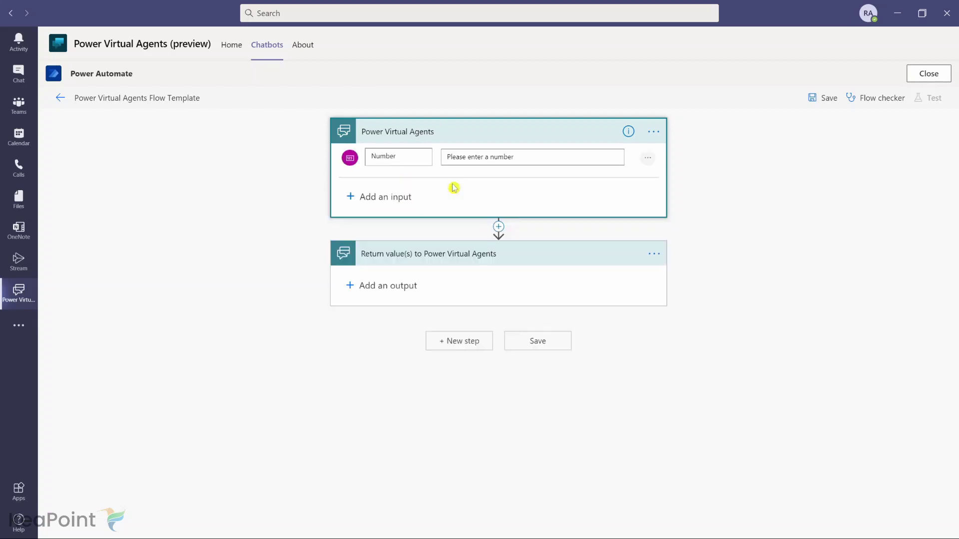
pyautogui.write('Issue')
pyautogui.click(806, 211)
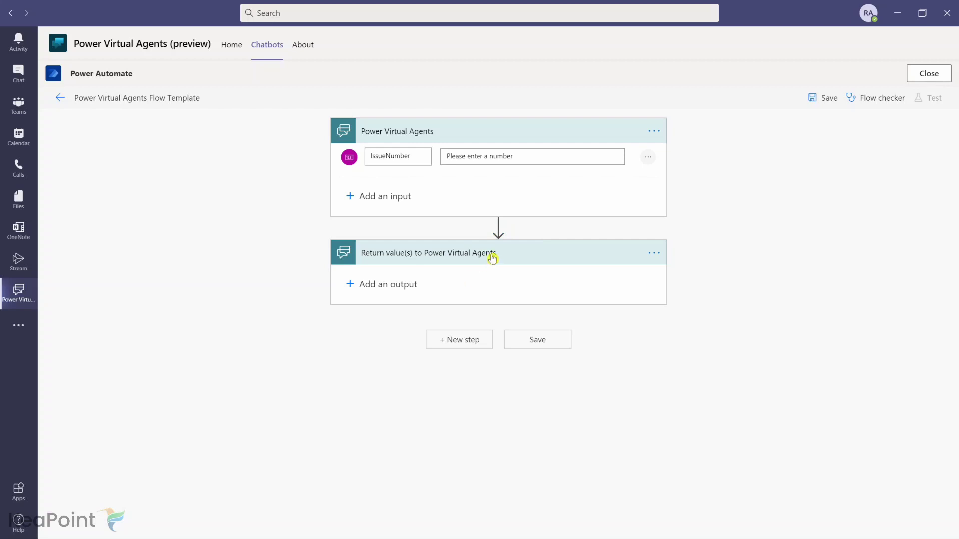
pyautogui.moveTo(500, 230)
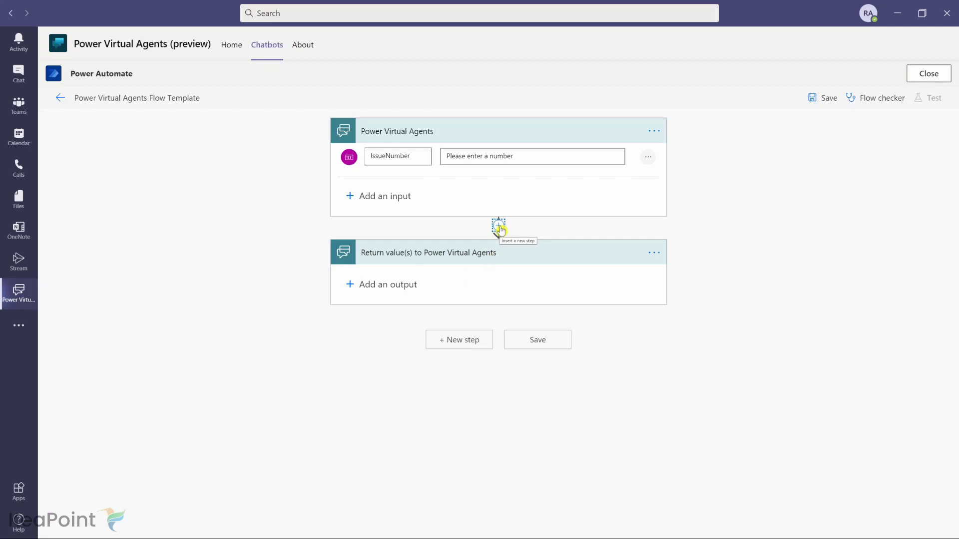
# Step: Insert a SharePoint Get item action between the input and return-values steps
pyautogui.click(499, 227)
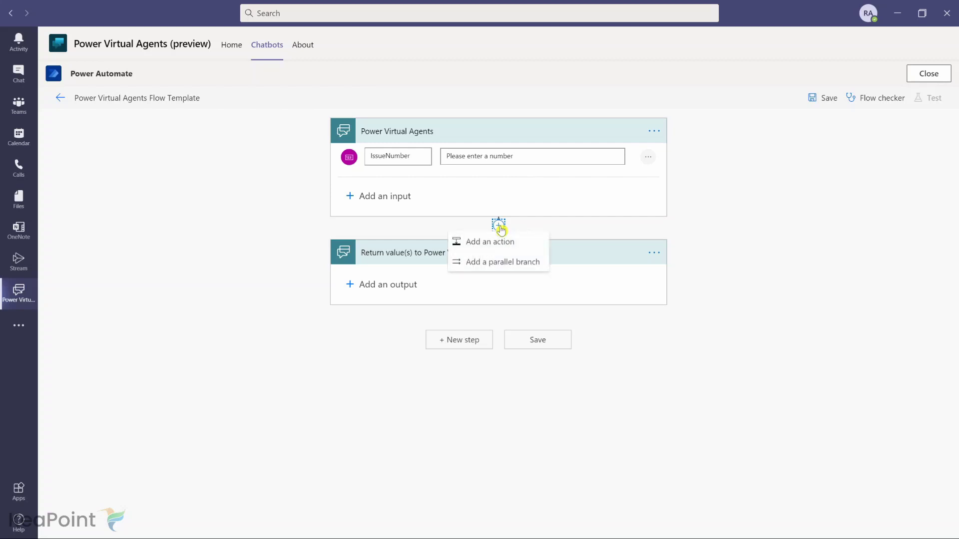
pyautogui.click(511, 243)
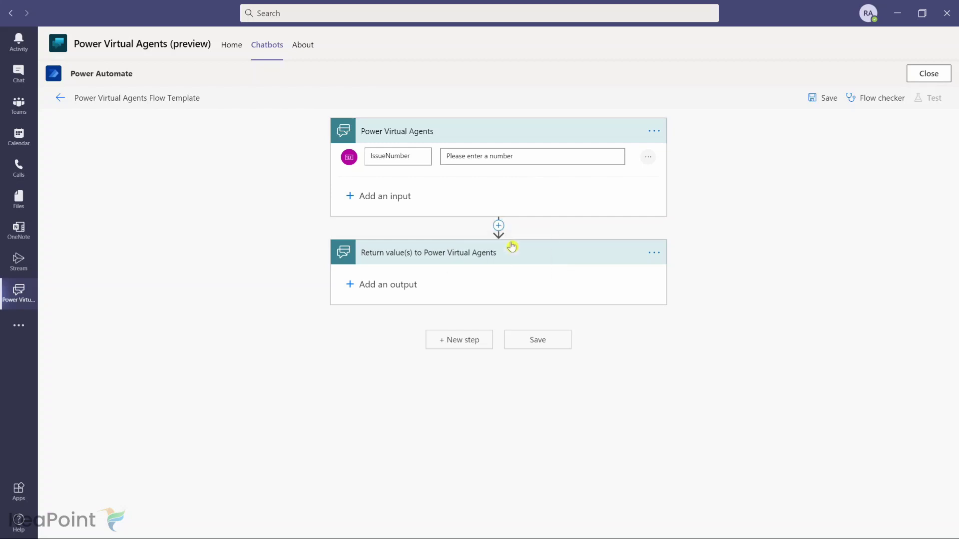
pyautogui.write('get item')
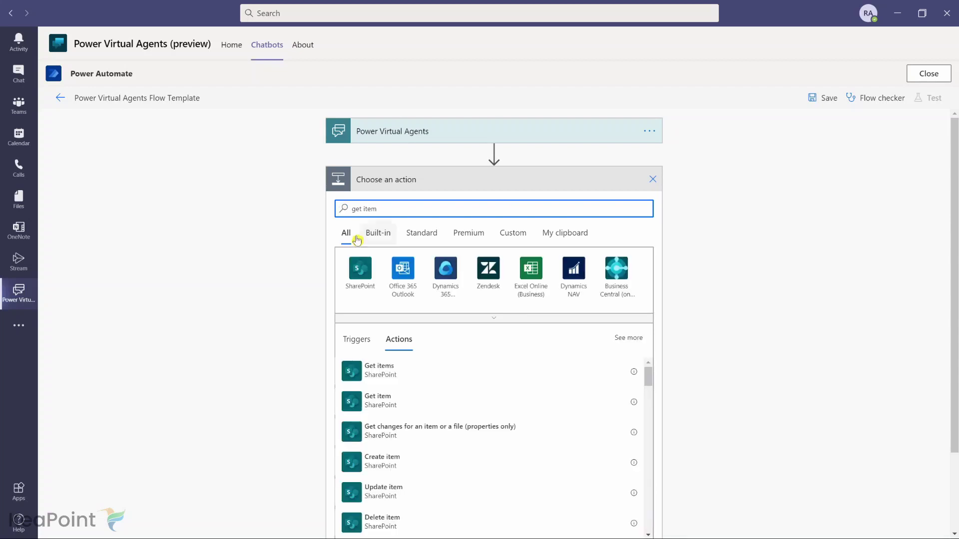
pyautogui.click(396, 408)
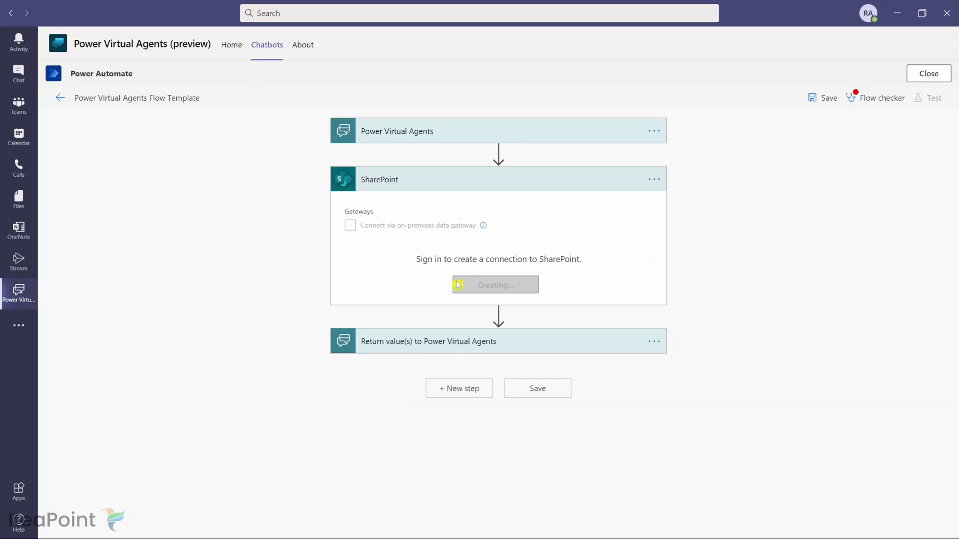
pyautogui.click(645, 205)
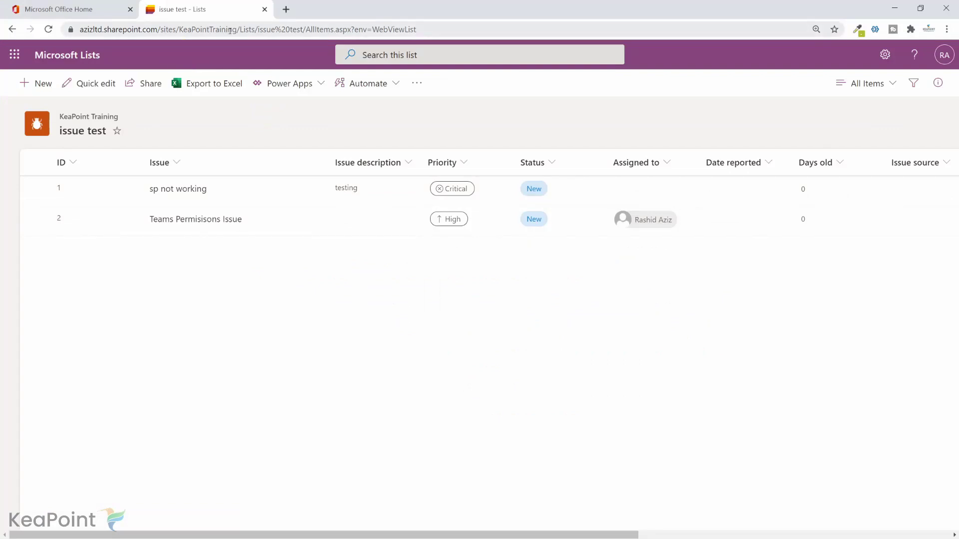
pyautogui.click(895, 8)
# Step: Point Get item at KeaPoint Training's issue test list, using IssueNumber as the Id
pyautogui.scroll(-1, 612, 307)
pyautogui.click(612, 307)
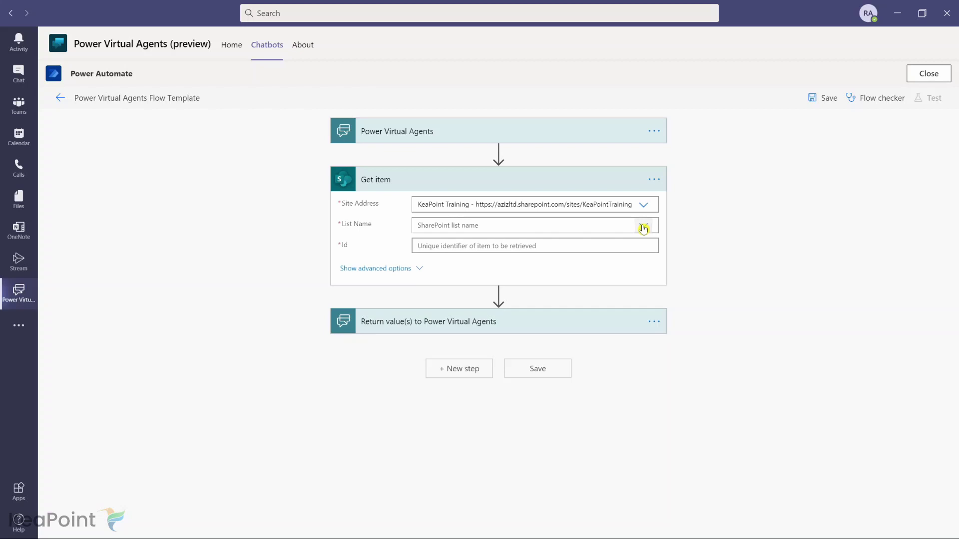
pyautogui.click(642, 225)
pyautogui.click(463, 300)
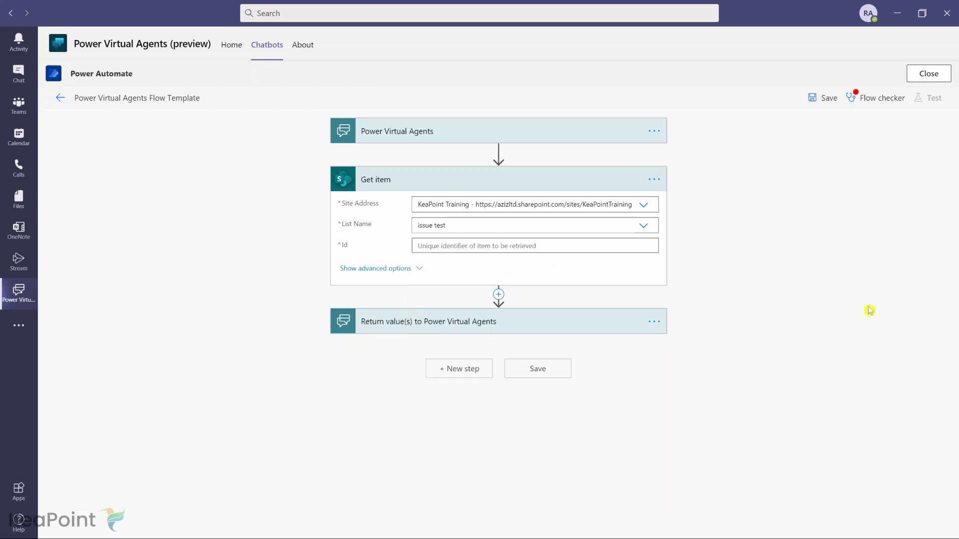
pyautogui.click(498, 247)
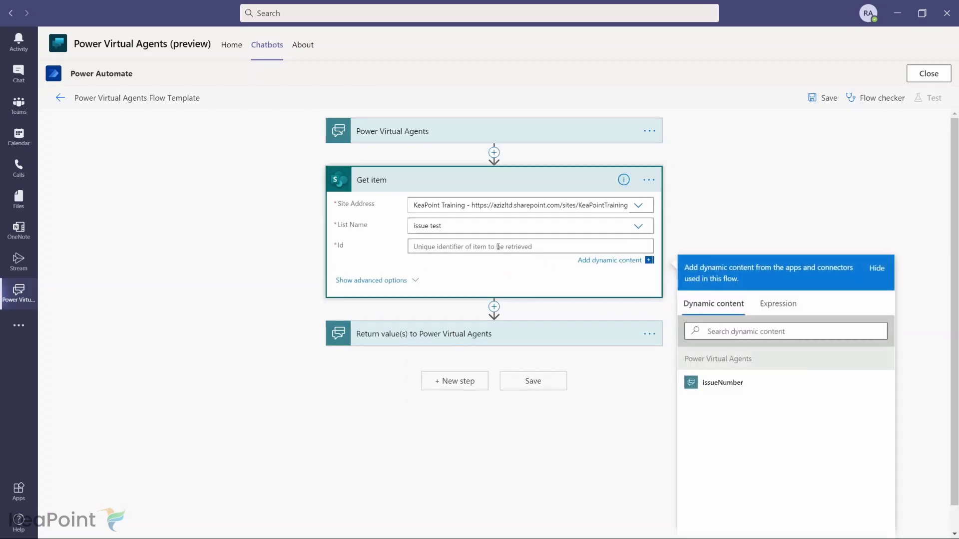
pyautogui.click(728, 392)
pyautogui.click(650, 392)
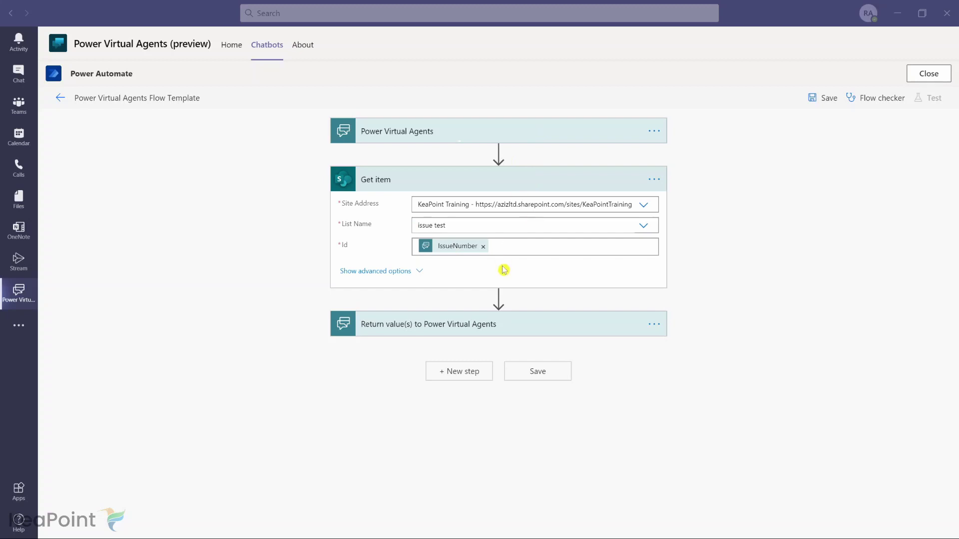
pyautogui.click(455, 327)
# Step: Add a text output 'Issue Title' filled with the item's Title
pyautogui.click(350, 357)
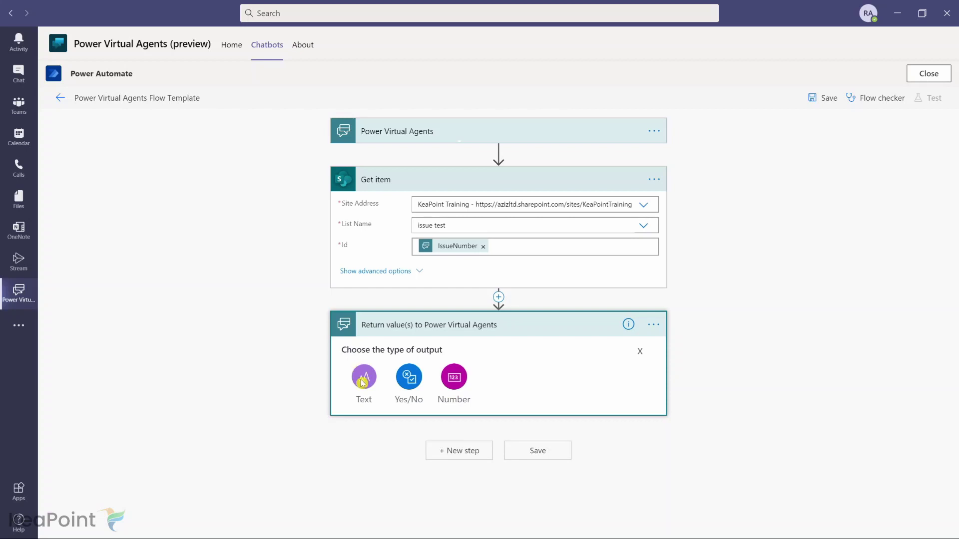
pyautogui.click(363, 379)
pyautogui.click(412, 349)
pyautogui.write('Issue Title')
pyautogui.click(467, 349)
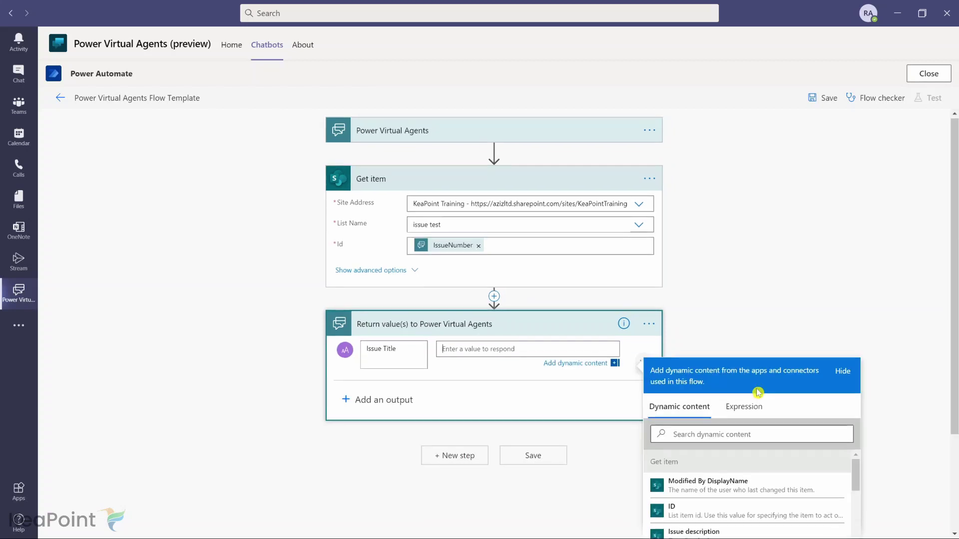
pyautogui.click(709, 305)
pyautogui.write('tit')
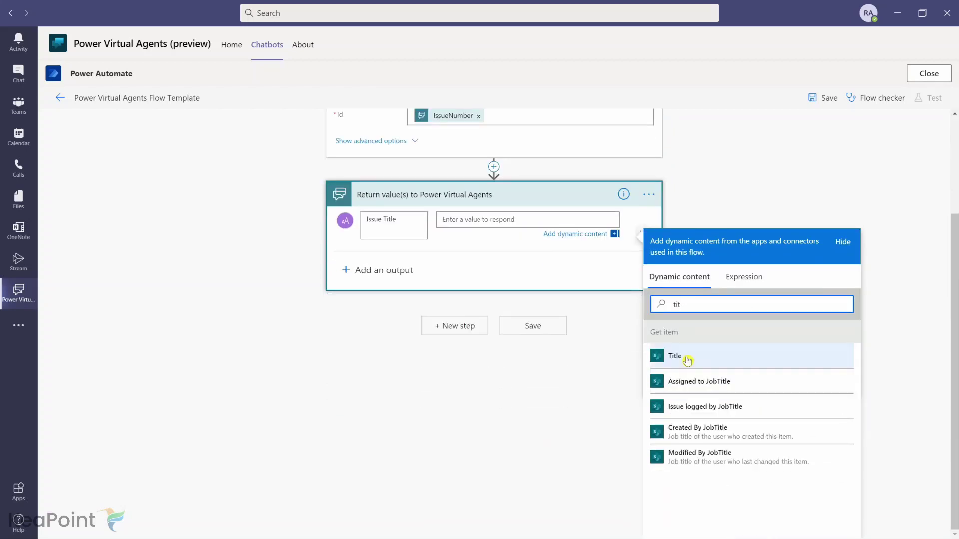
pyautogui.click(687, 360)
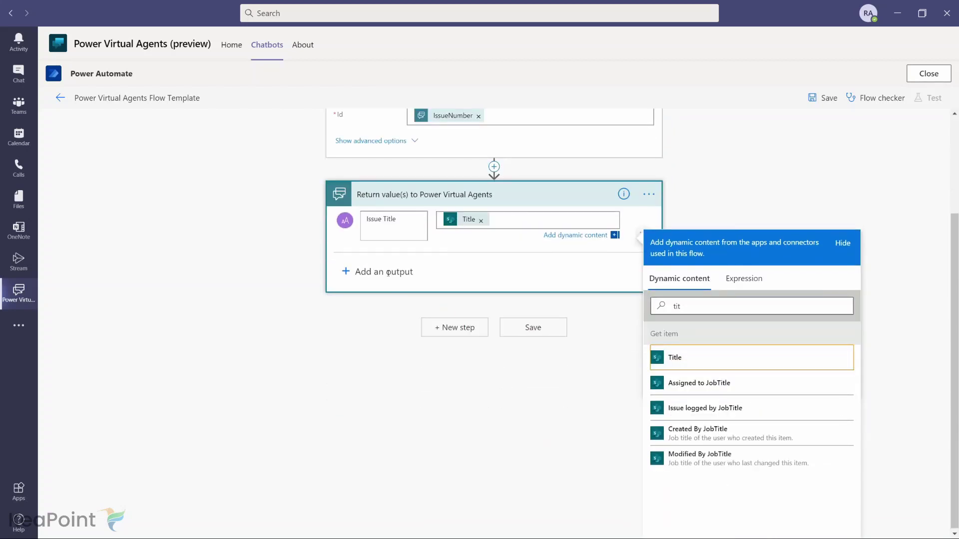
pyautogui.click(376, 401)
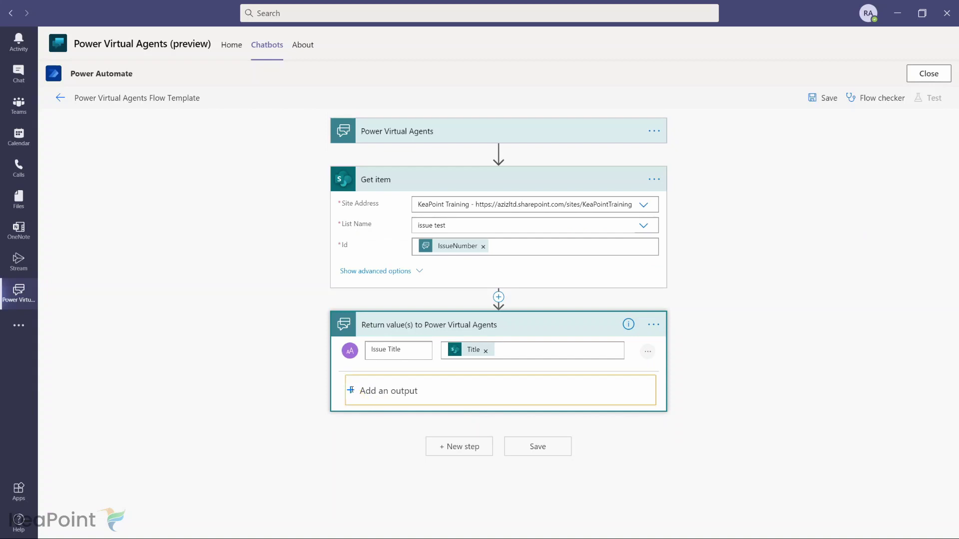
# Step: Add a text output 'Issue Status' filled with Status Value, then save the flow
pyautogui.click(352, 392)
pyautogui.click(364, 410)
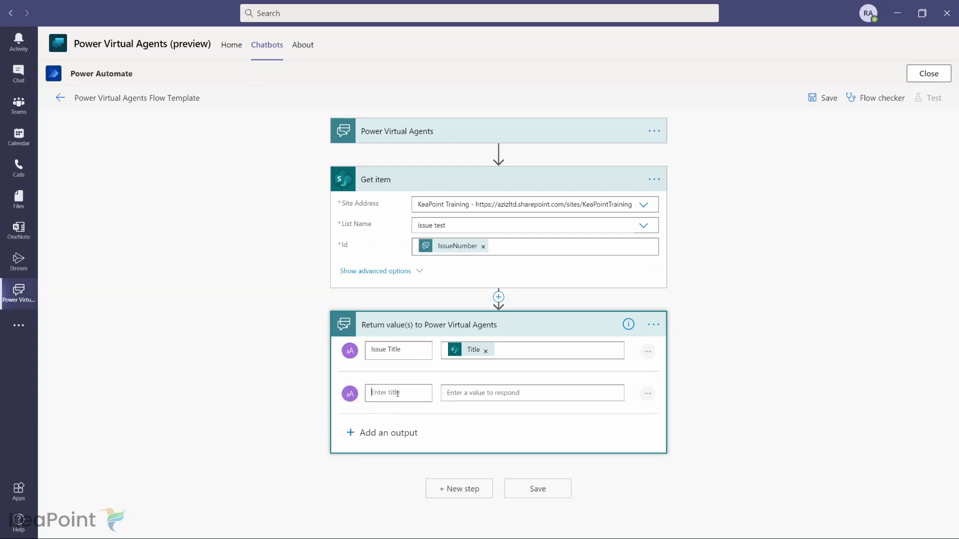
pyautogui.write('Issue Status')
pyautogui.click(467, 393)
pyautogui.scroll(-4, 719, 365)
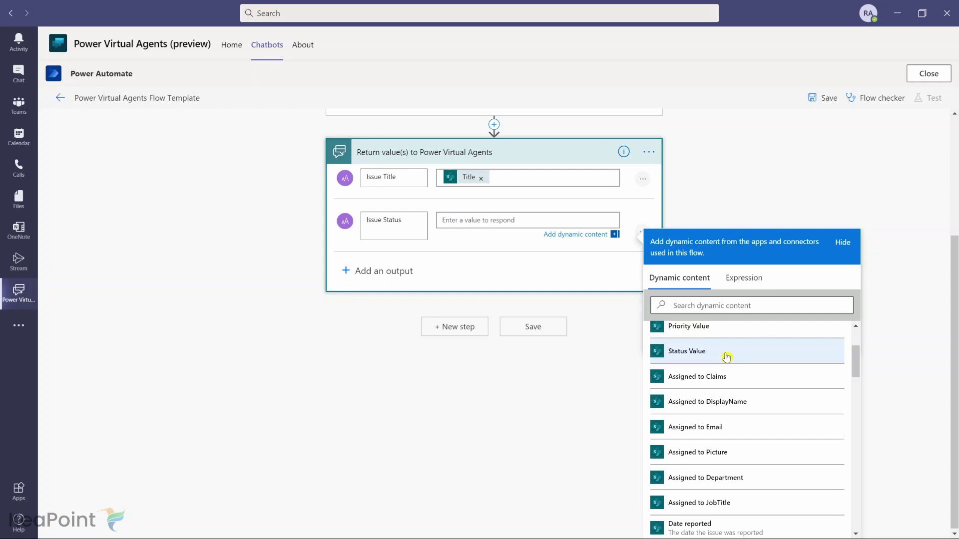
pyautogui.click(726, 356)
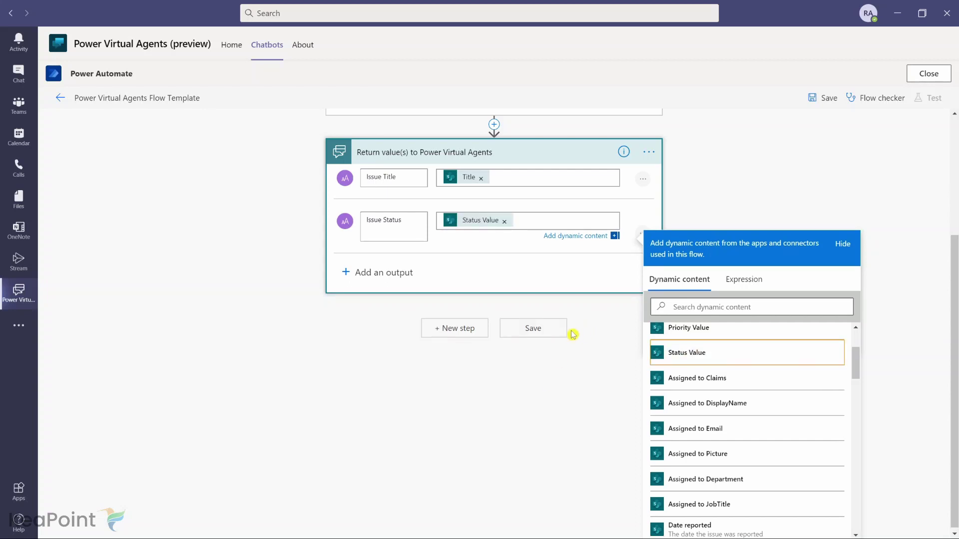
pyautogui.click(558, 327)
# Step: Check the trigger's IssueNumber input, save the flow, and return to the Issue query topic
pyautogui.click(456, 132)
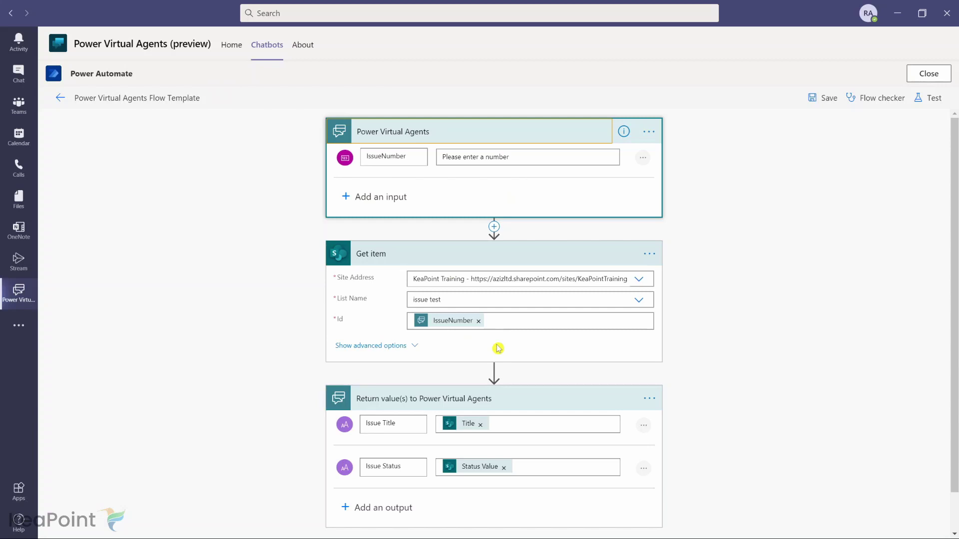
pyautogui.scroll(-1, 498, 348)
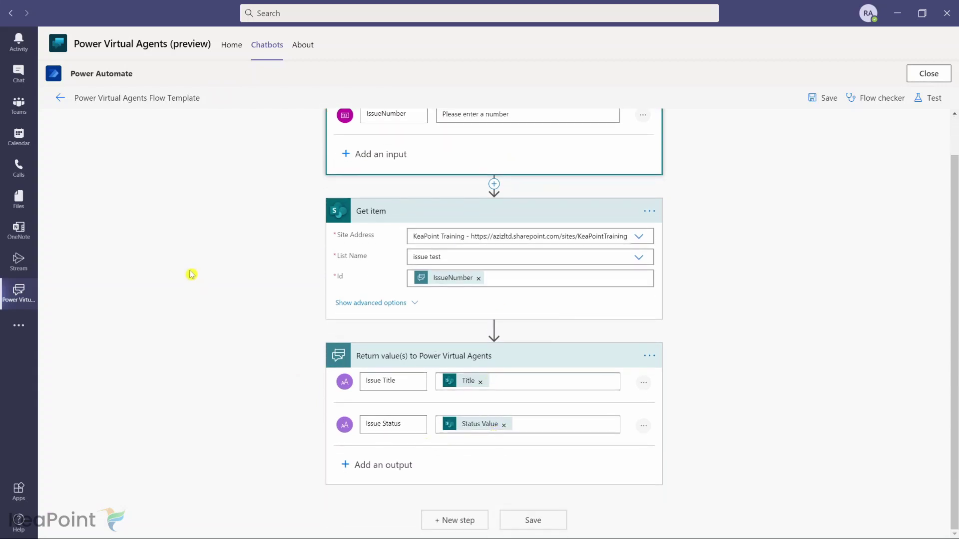
pyautogui.click(825, 97)
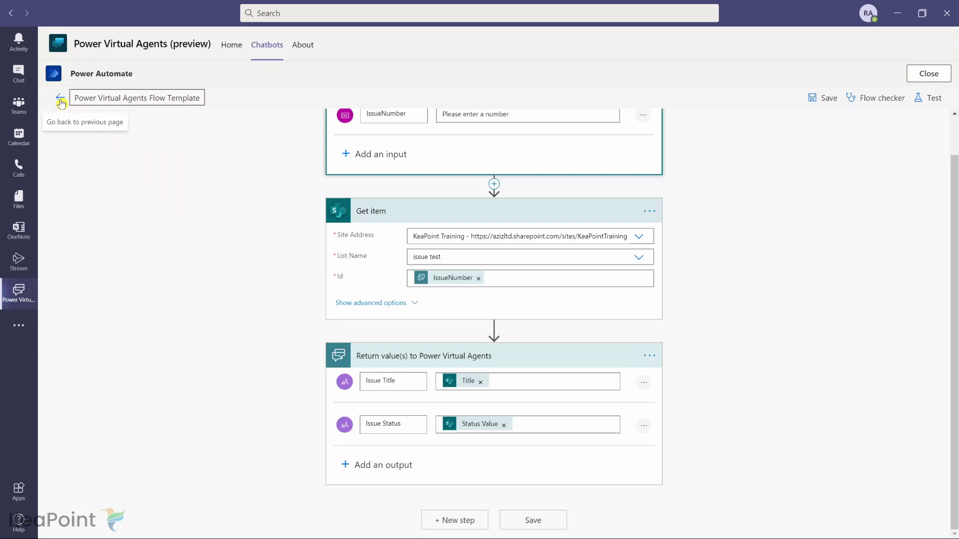
pyautogui.click(61, 100)
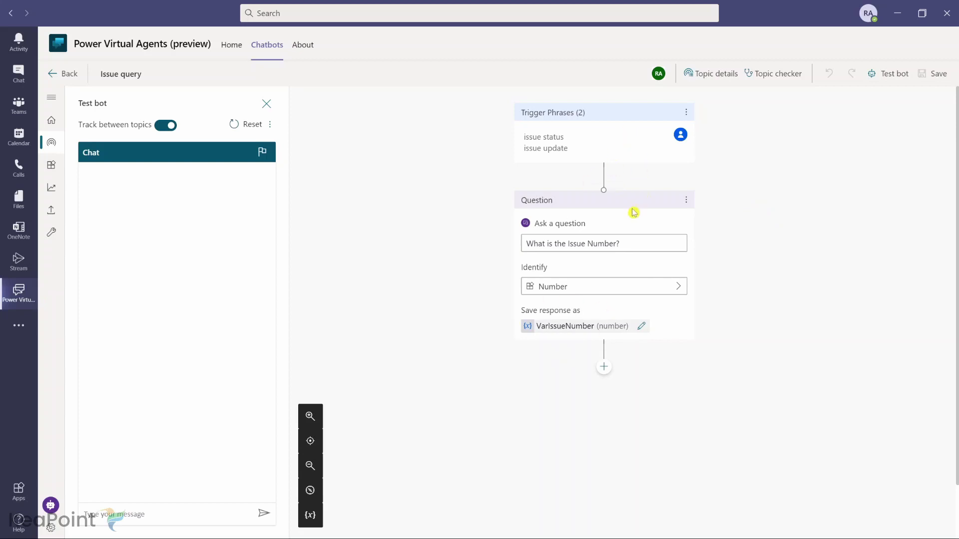
# Step: Below the question, call the Power Virtual Agents Flow Template flow as an action
pyautogui.click(604, 369)
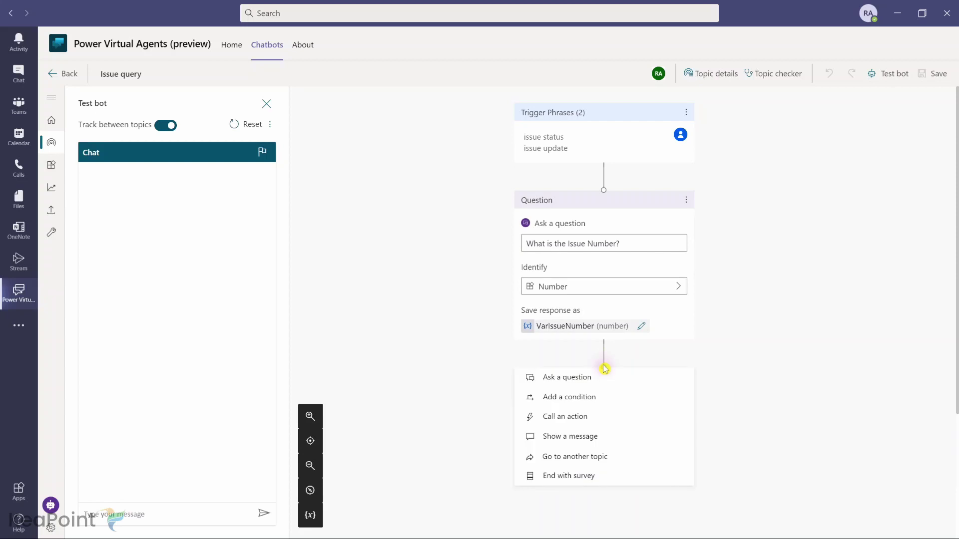
pyautogui.click(594, 422)
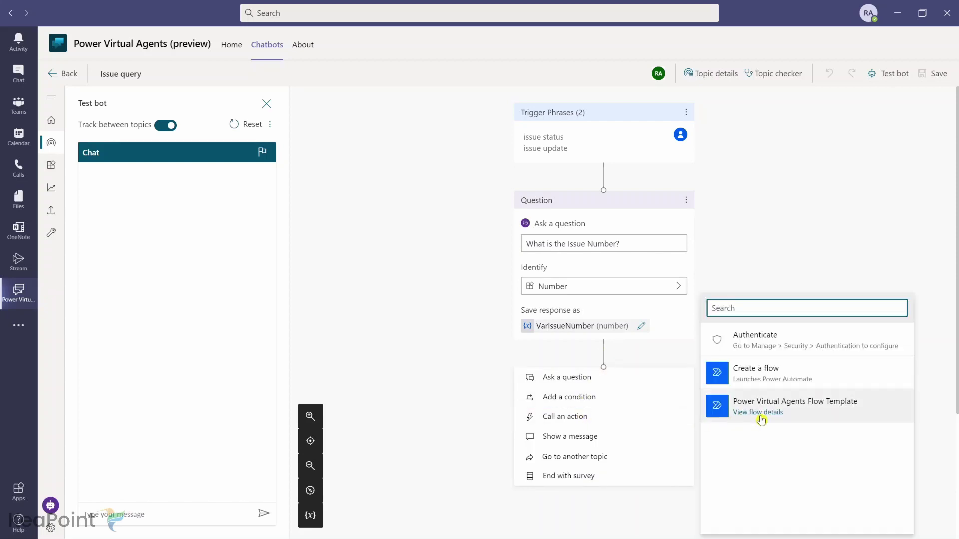
pyautogui.moveTo(796, 413)
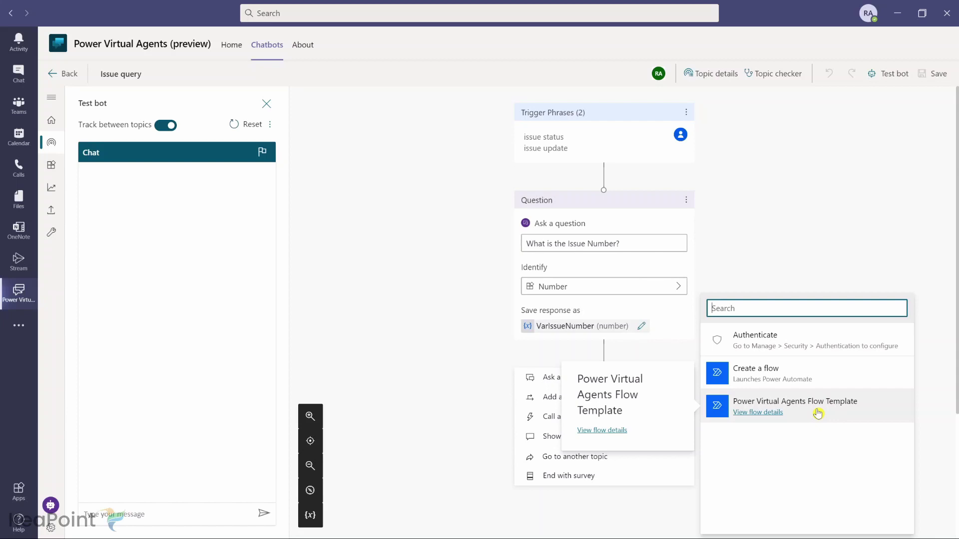
pyautogui.click(817, 414)
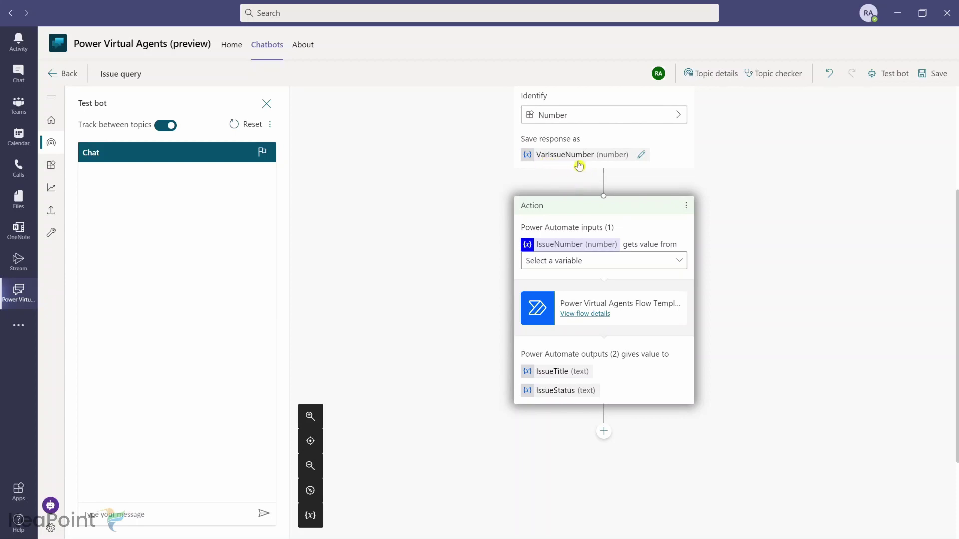
# Step: Pass VarIssueNumber into the flow's IssueNumber input
pyautogui.scroll(3, 576, 166)
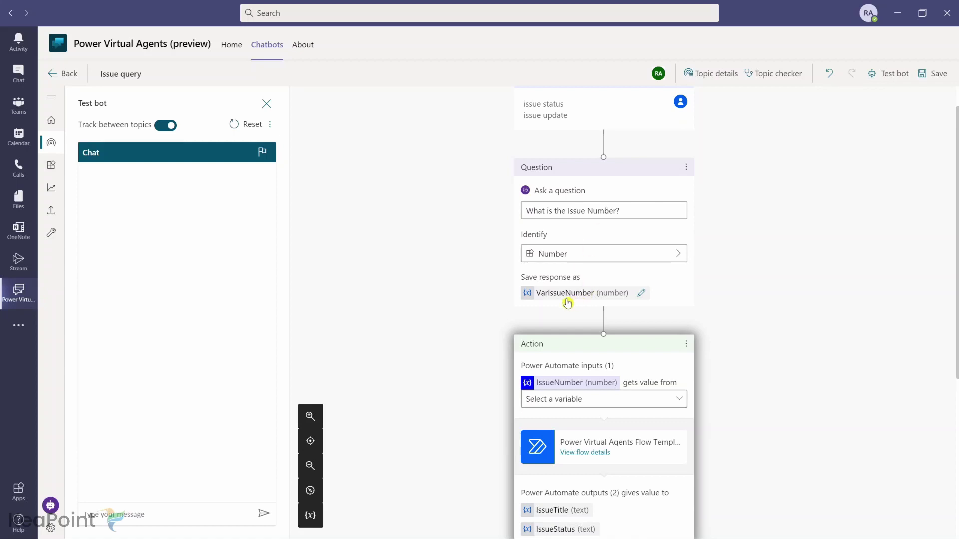
pyautogui.scroll(-4, 691, 299)
pyautogui.click(679, 229)
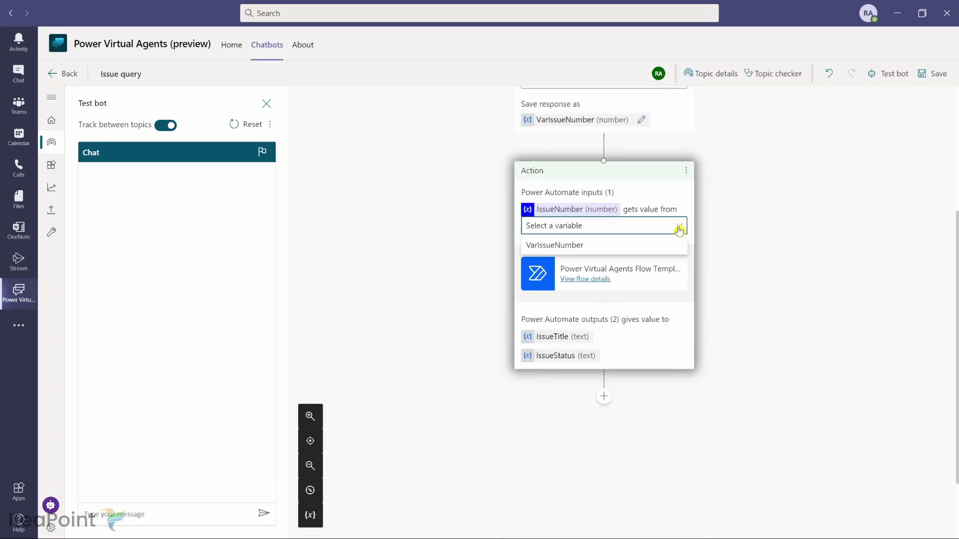
pyautogui.click(609, 246)
pyautogui.scroll(-2, 778, 338)
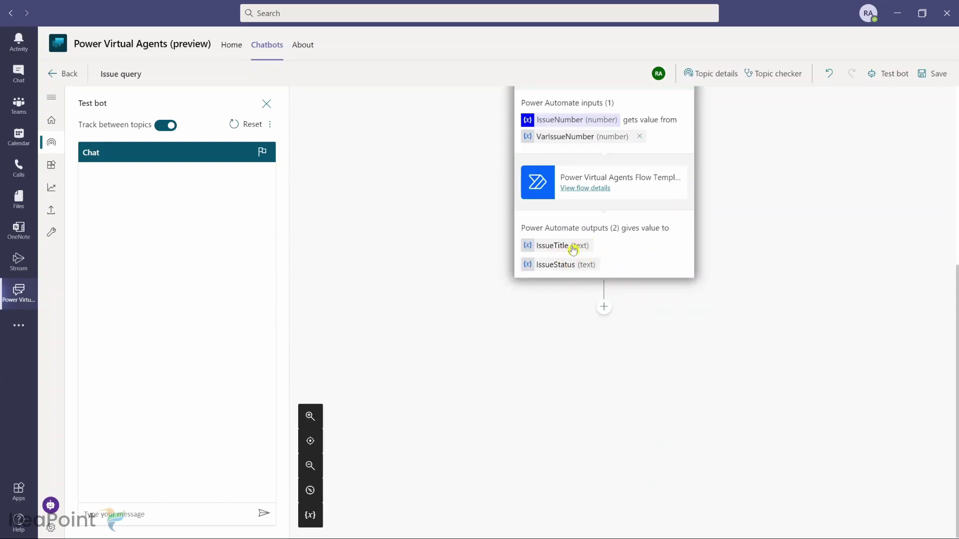
pyautogui.click(604, 307)
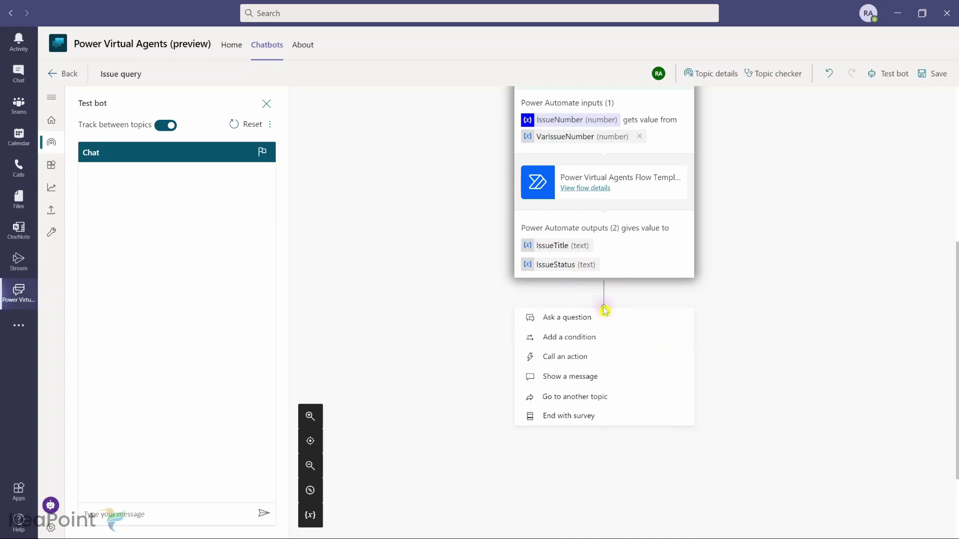
# Step: Add a message showing 'Issue Title:' IssueTitle and 'Issue Status:' IssueStatus, then save the topic
pyautogui.click(596, 380)
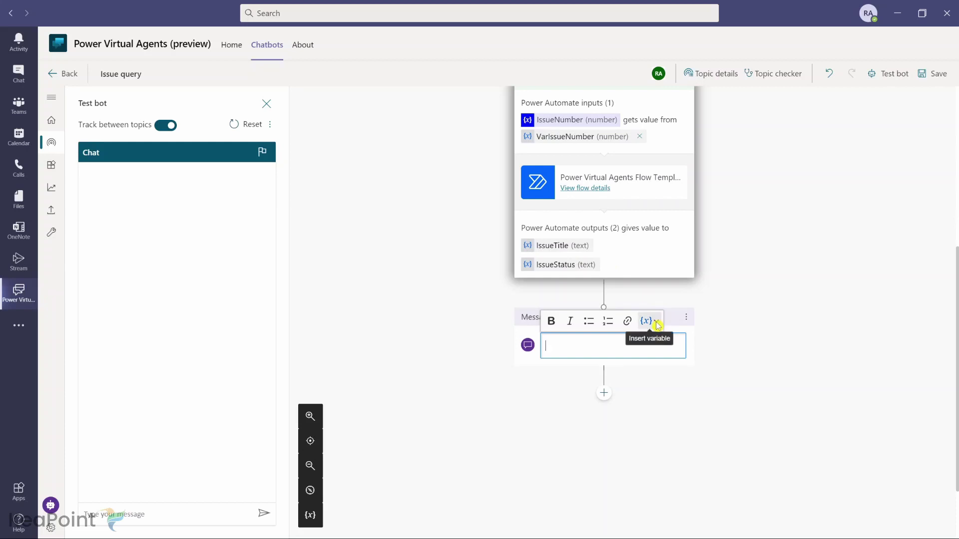
pyautogui.click(656, 322)
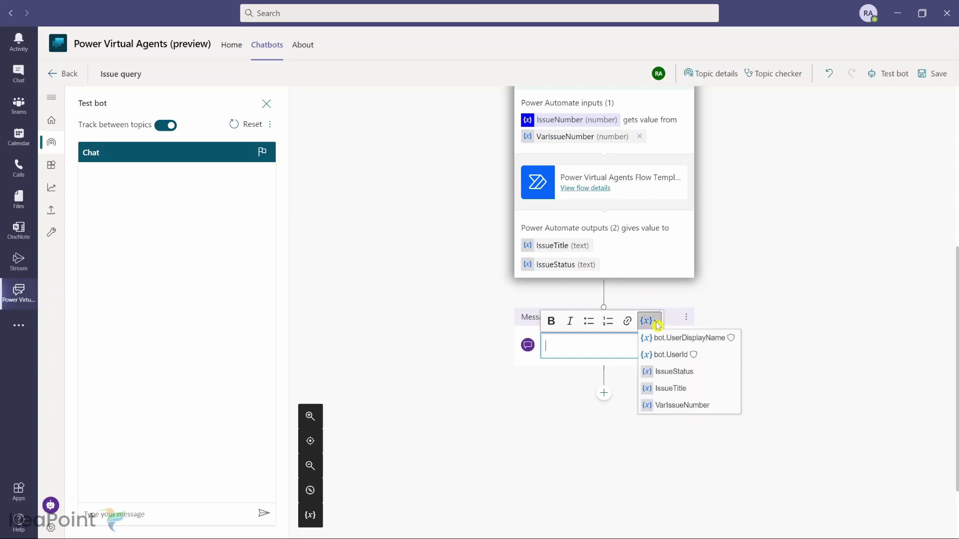
pyautogui.click(693, 389)
pyautogui.press('Return')
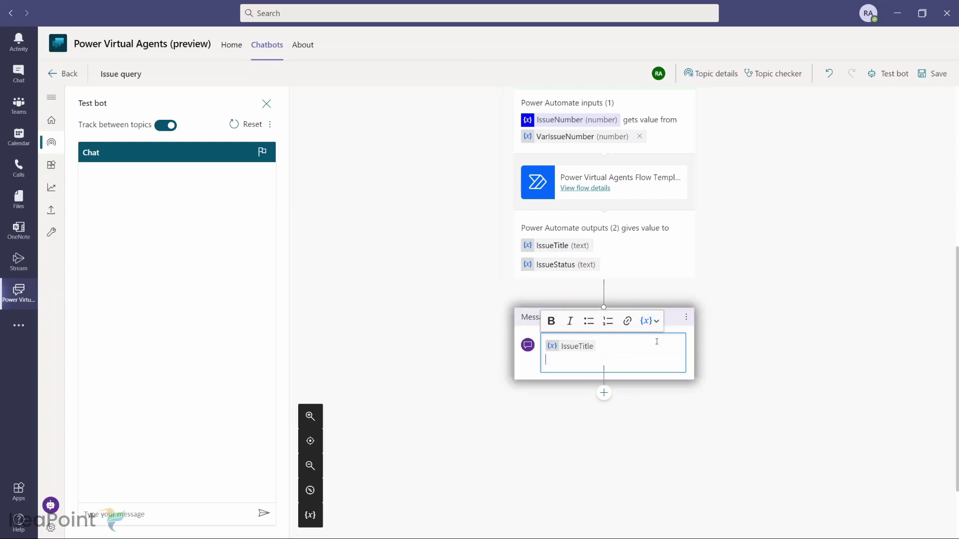
pyautogui.click(656, 322)
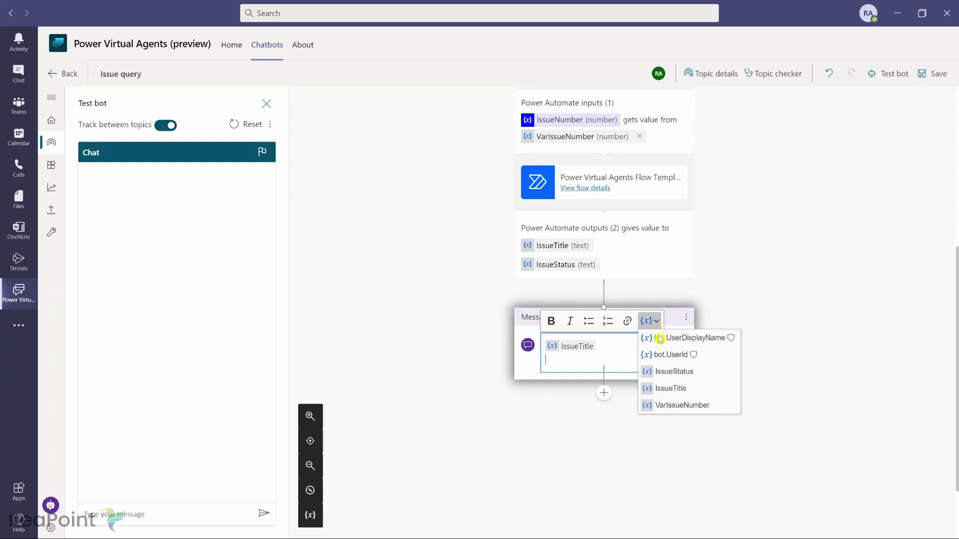
pyautogui.click(688, 372)
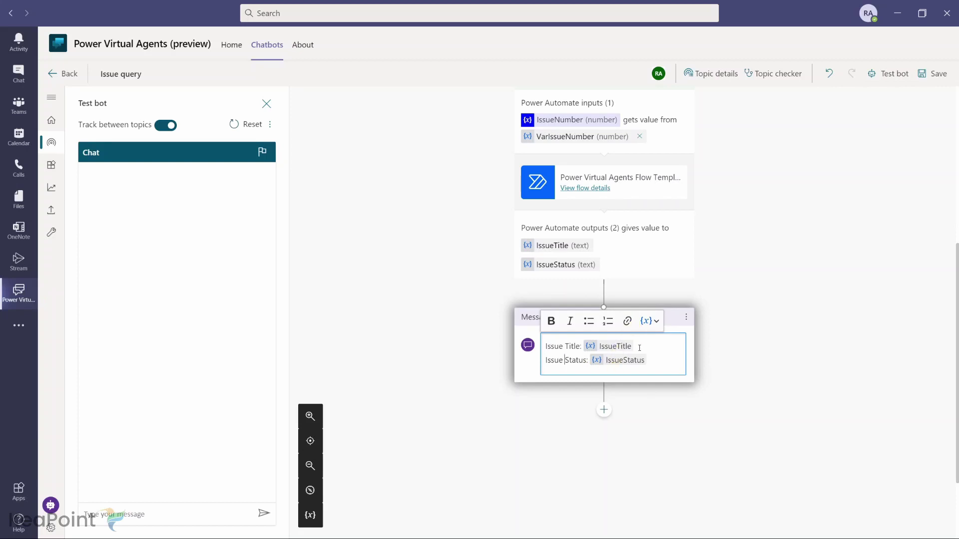
pyautogui.click(934, 84)
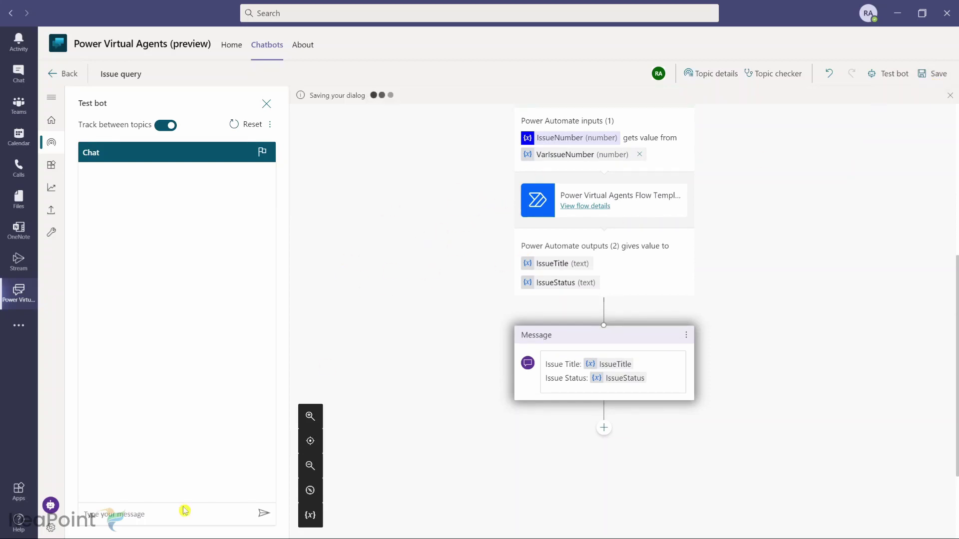
# Step: In the test bot, send 'can you please give me an issue update?'
pyautogui.moveTo(154, 131)
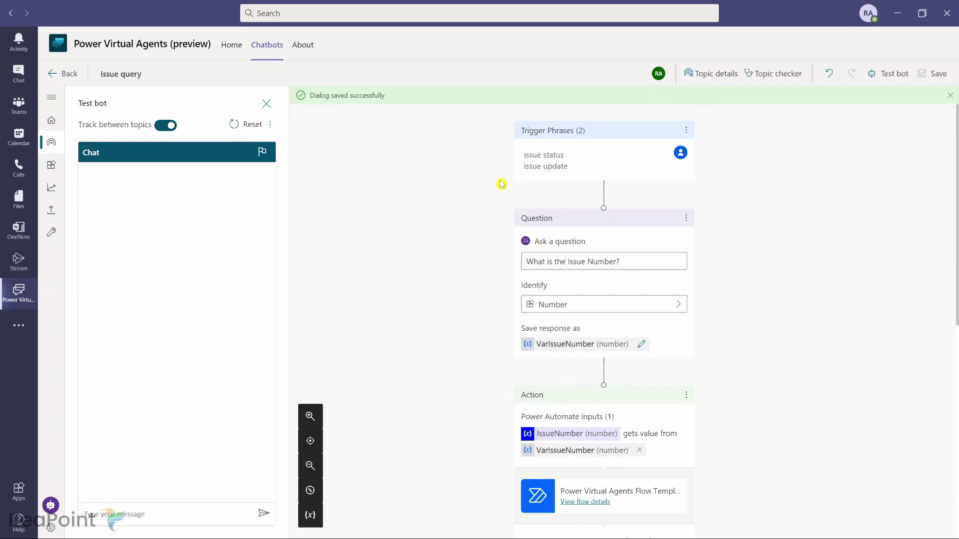
pyautogui.scroll(-3, 488, 192)
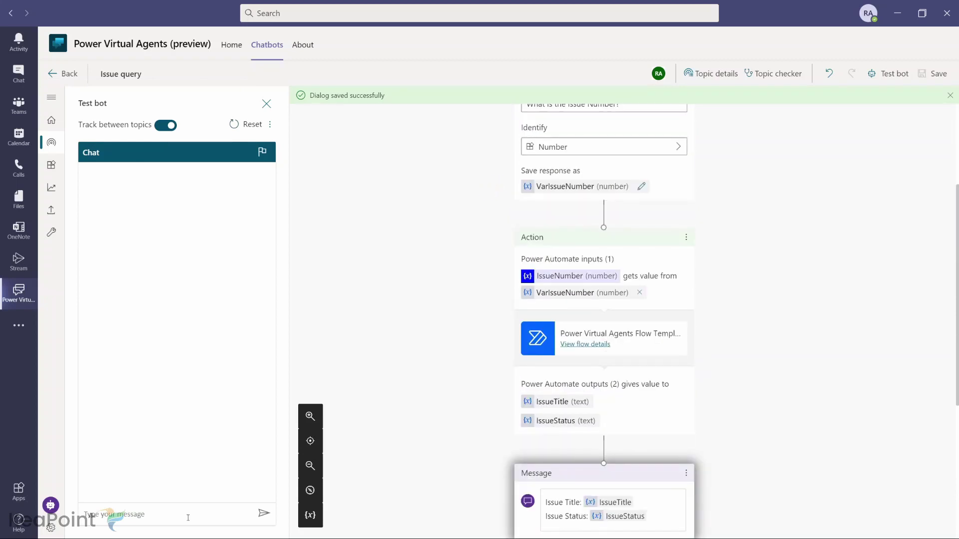
pyautogui.write('can you please give me an issue update')
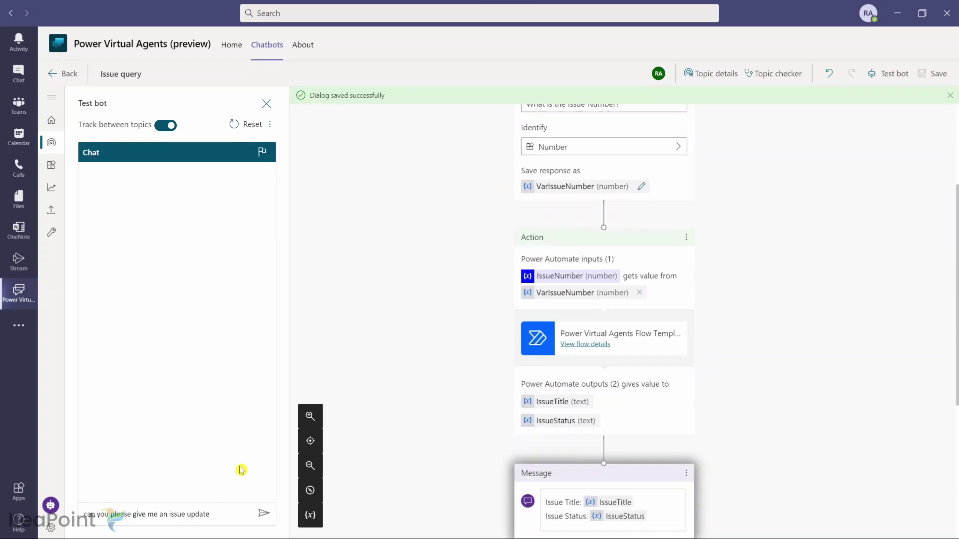
pyautogui.write('?')
pyautogui.press('Return')
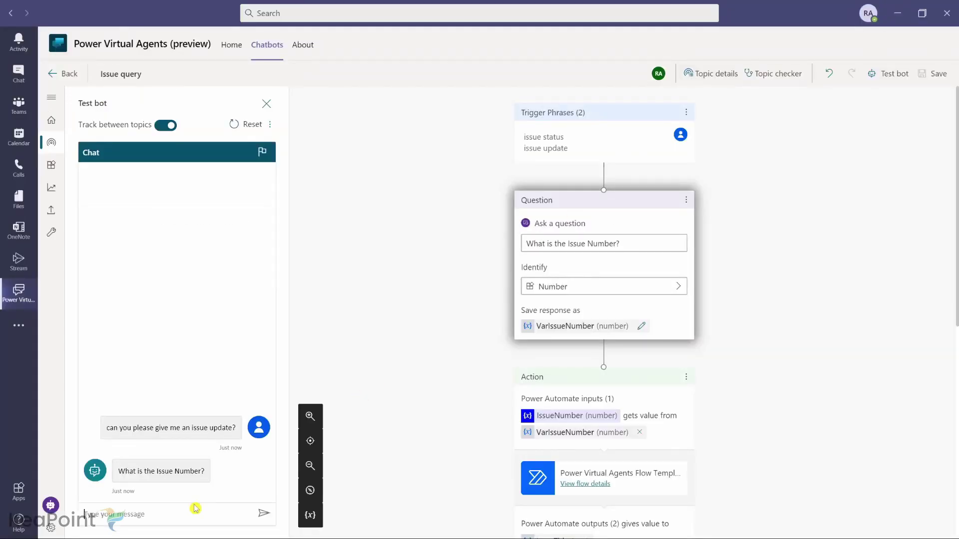
# Step: Answer with issue number 2 and check the reply shows Teams Permisisons Issue, New
pyautogui.write('2')
pyautogui.click(264, 514)
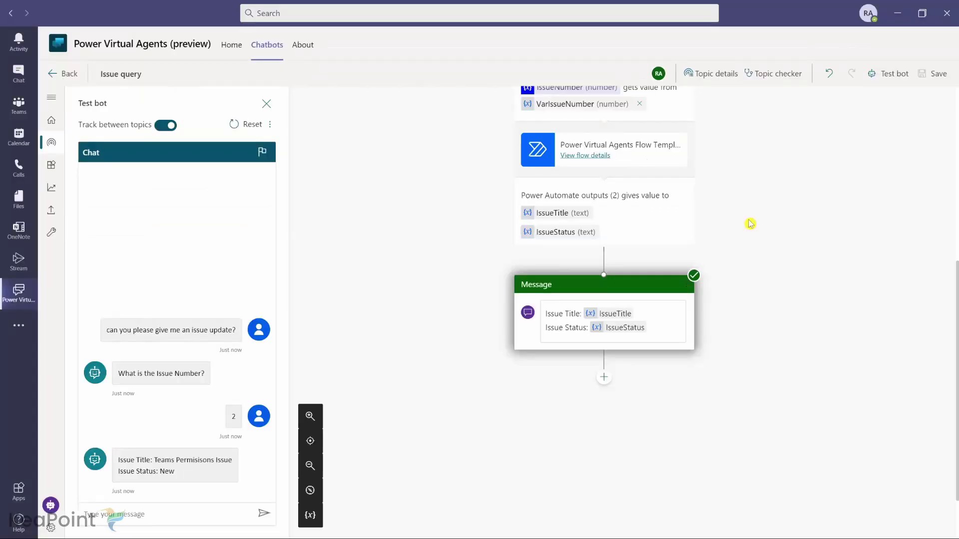
pyautogui.scroll(5, 750, 223)
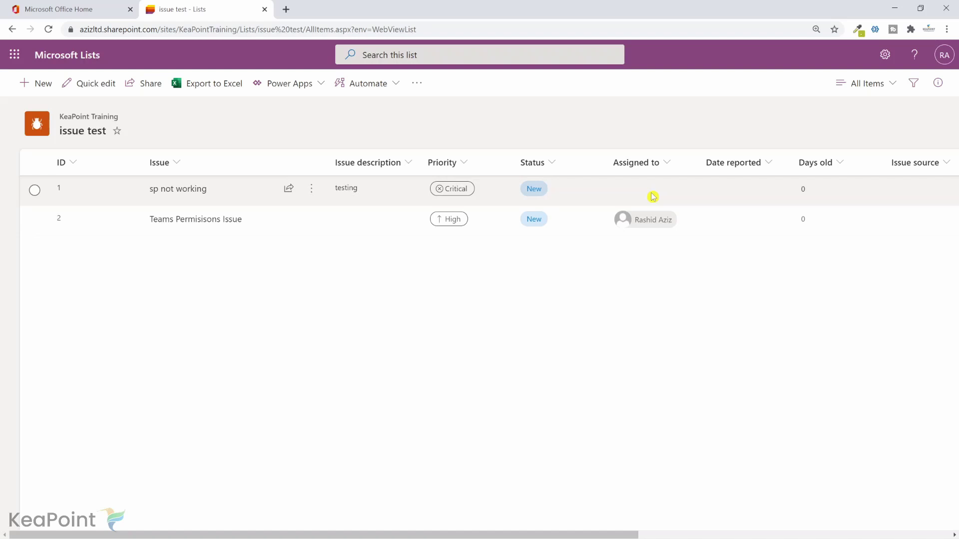
# Step: Return to the Issues Update Bot and publish its latest content, confirming the Publish dialog
pyautogui.click(896, 10)
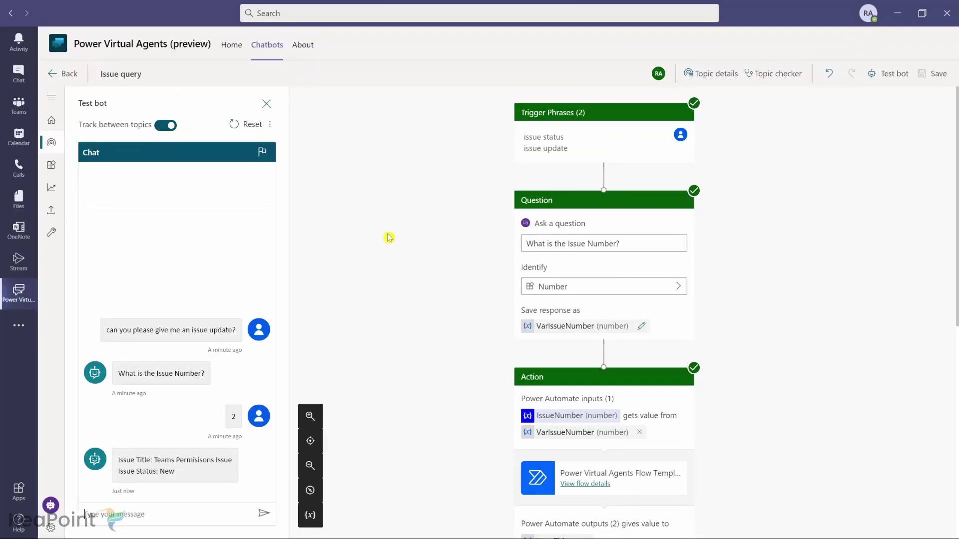
pyautogui.click(59, 76)
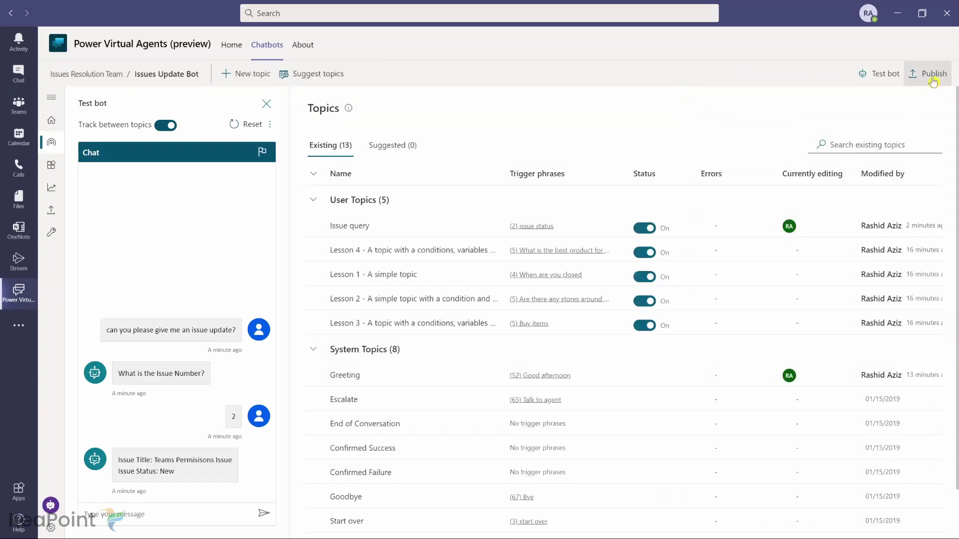
pyautogui.click(933, 79)
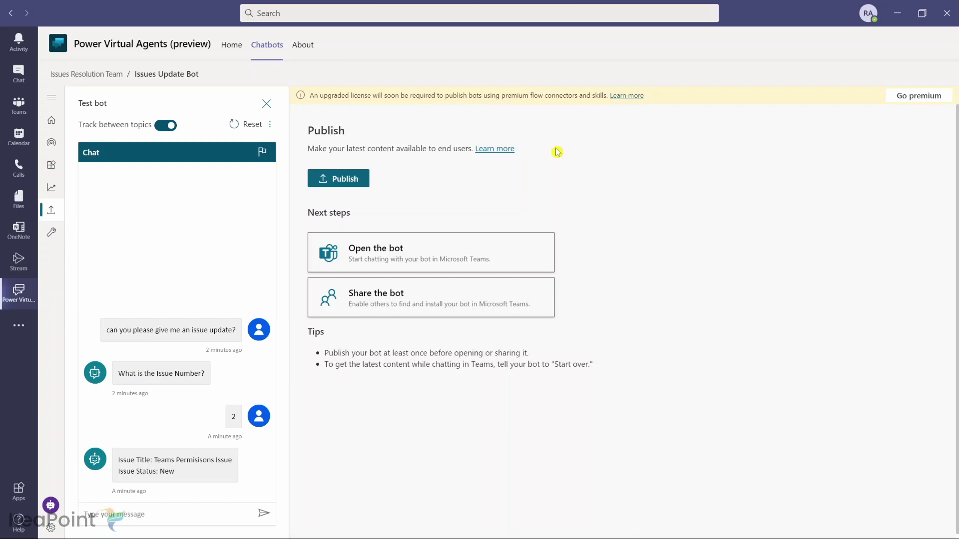
pyautogui.click(342, 181)
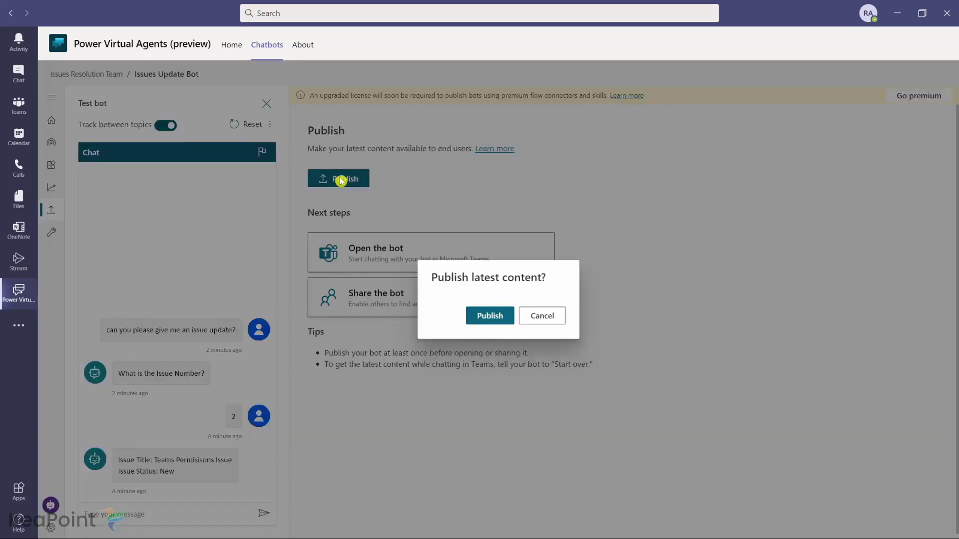
pyautogui.click(490, 319)
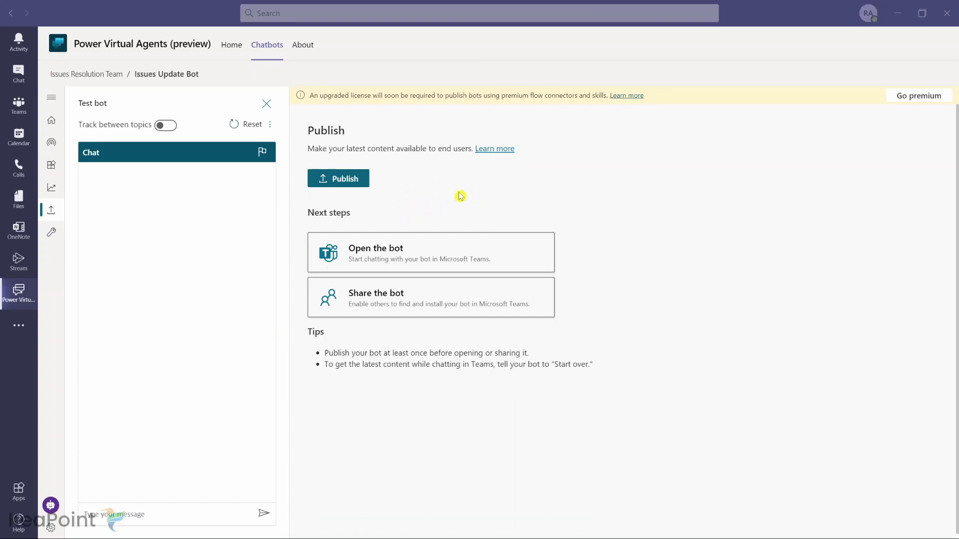
# Step: Add the published Issues Update Bot in Teams and greet it with 'hi'
pyautogui.click(391, 260)
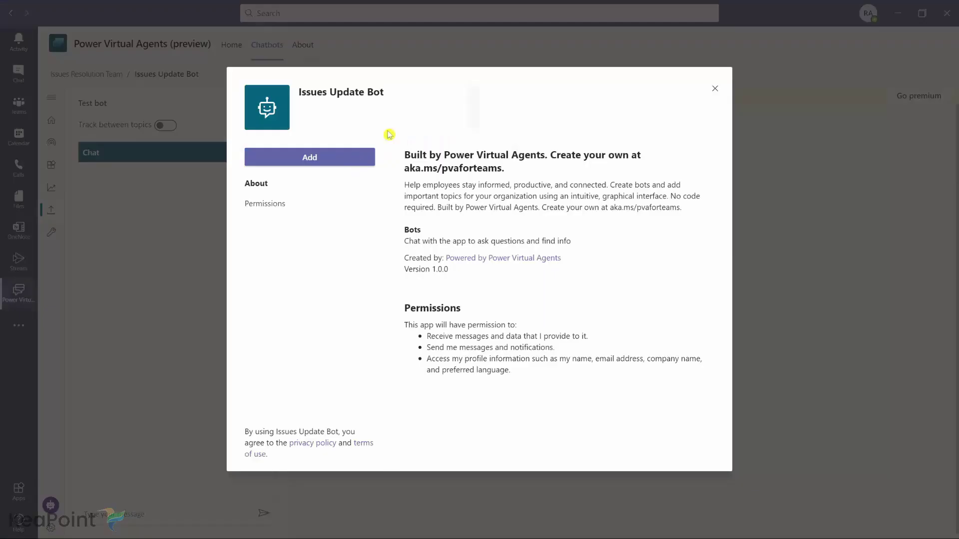
pyautogui.click(334, 162)
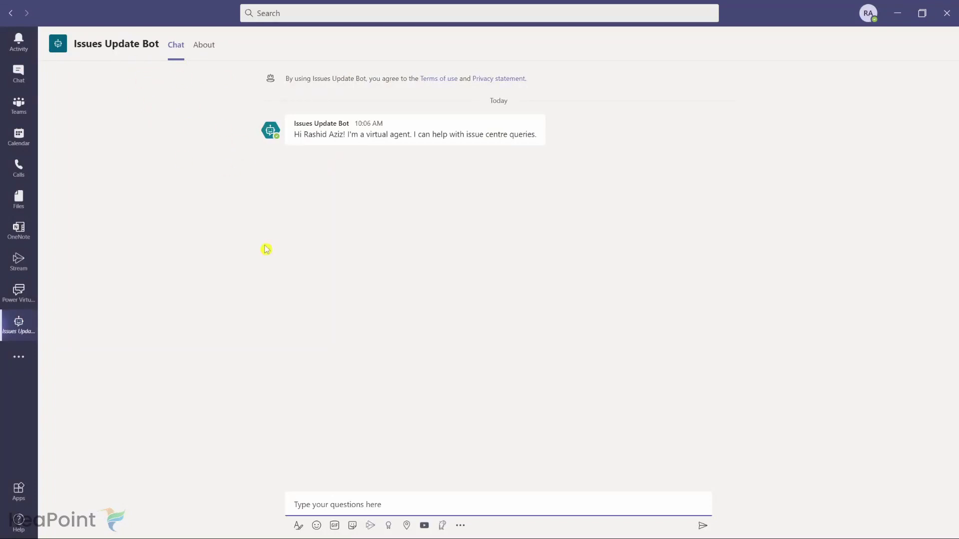
pyautogui.write('hi')
pyautogui.press('Return')
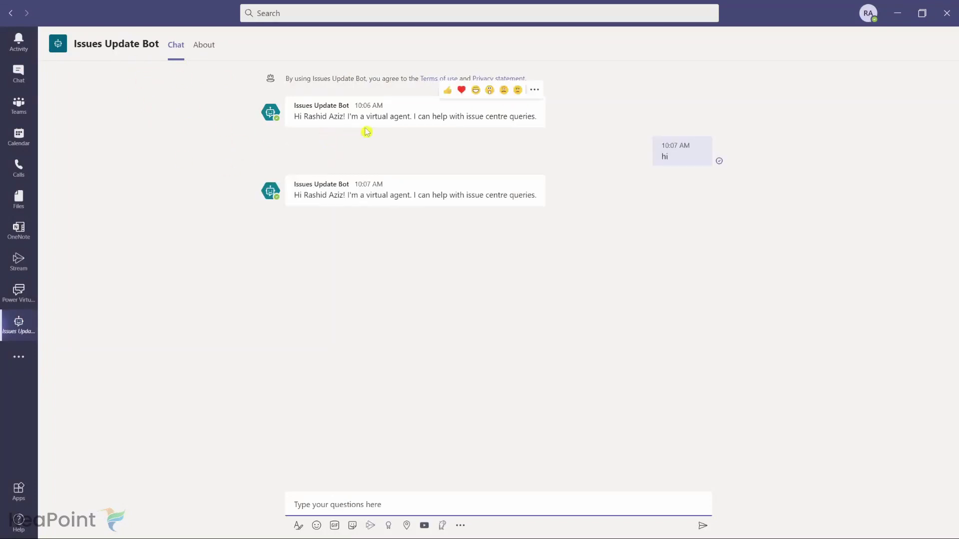
# Step: Ask the bot for the issue status, answer issue 1, then compare with the SharePoint list
pyautogui.write('can you please update me with the issue status')
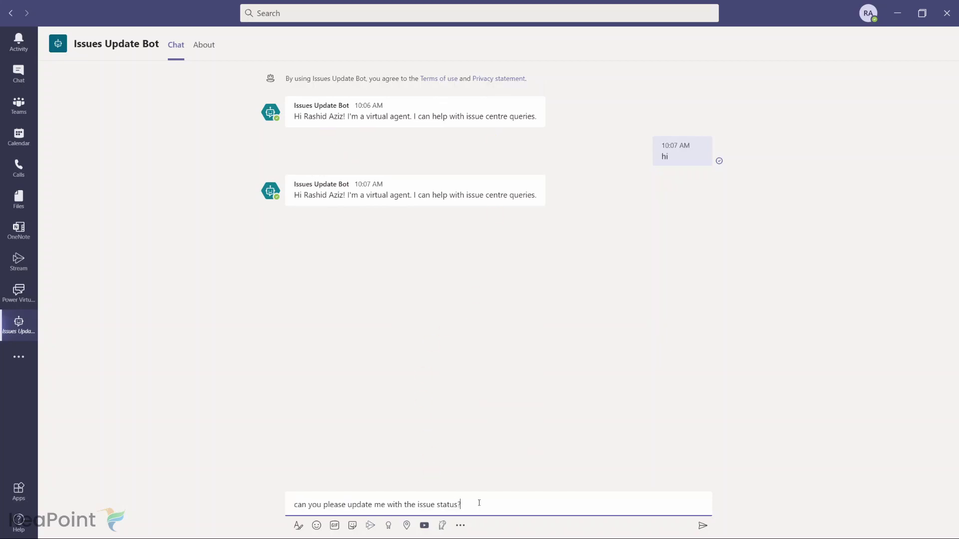
pyautogui.write('?')
pyautogui.press('Return')
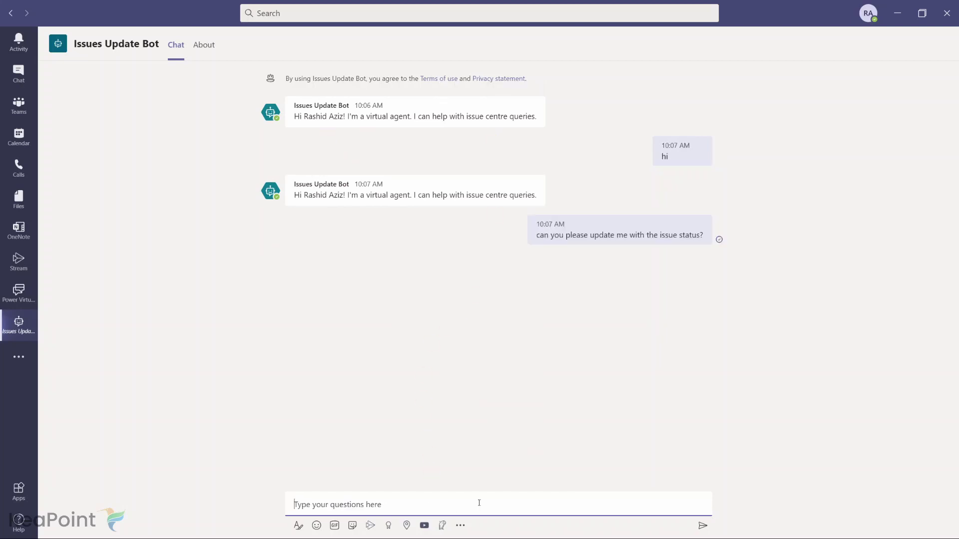
pyautogui.write('1')
pyautogui.press('Return')
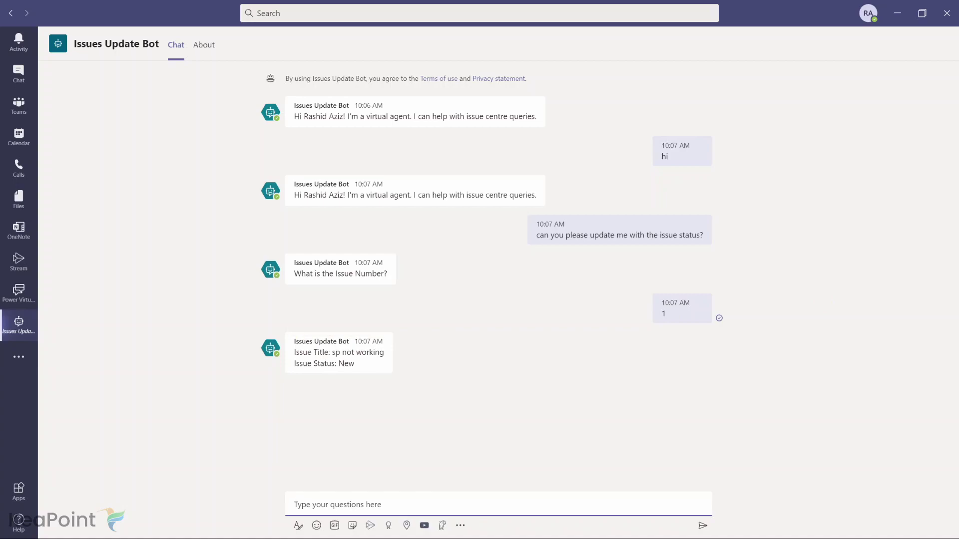
pyautogui.hotkey('alt', 'Tab')
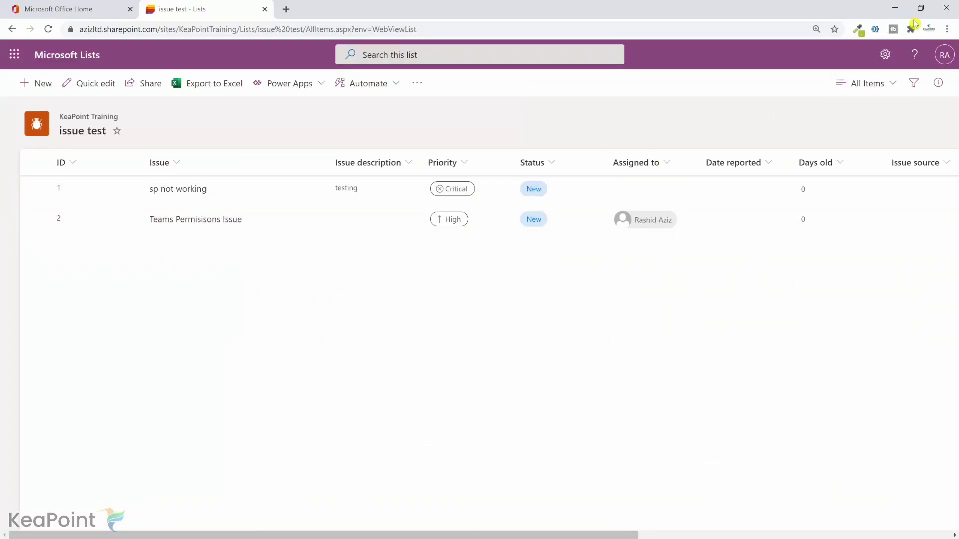
# Step: Pin the Issues Update Bot app in the Teams left rail
pyautogui.click(895, 8)
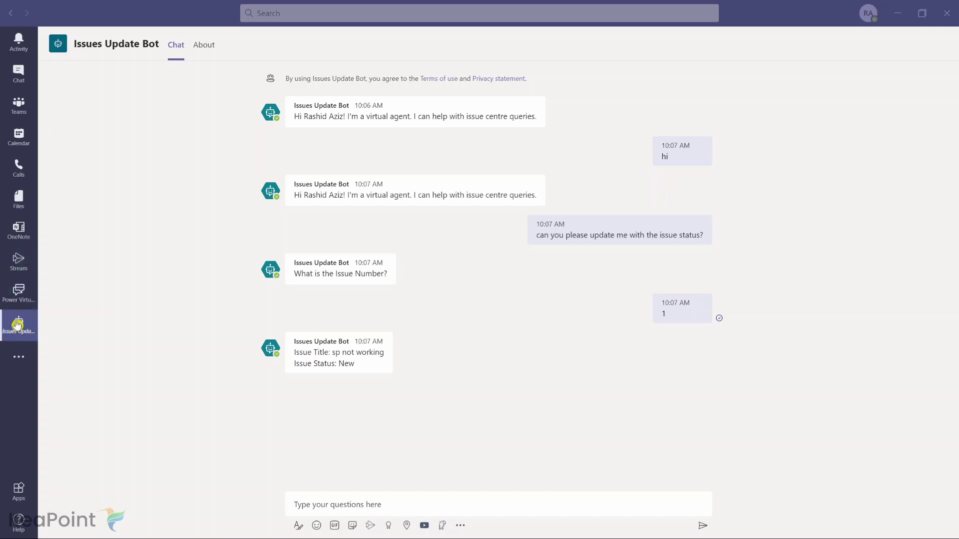
pyautogui.rightClick(19, 325)
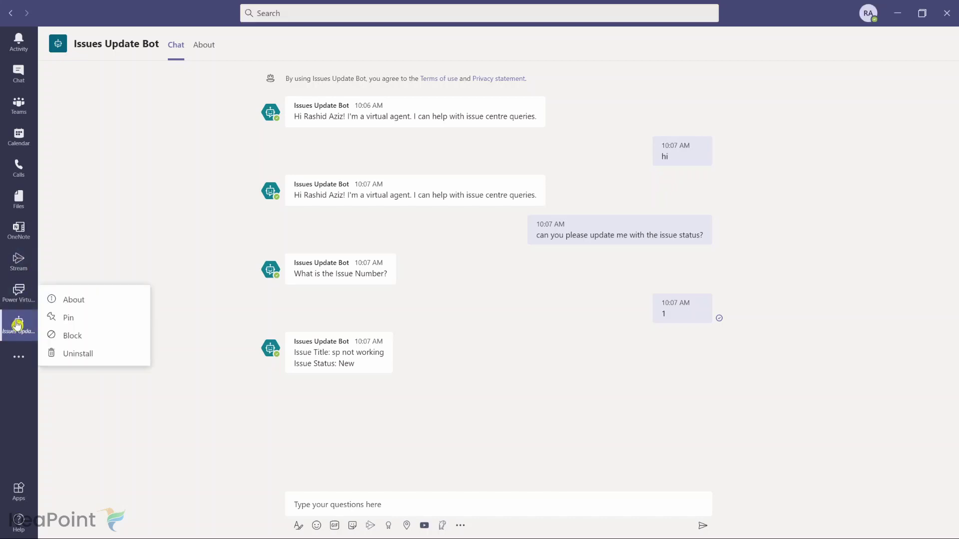
pyautogui.click(66, 318)
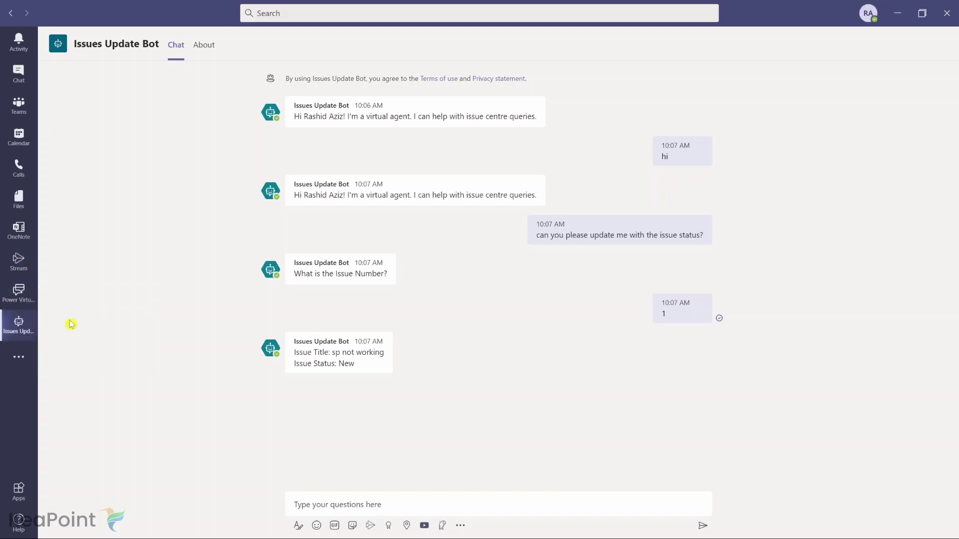
# Step: Reopen Issues Update Bot from Power Virtual Agents' Chatbots list and go to its Publish page
pyautogui.click(23, 107)
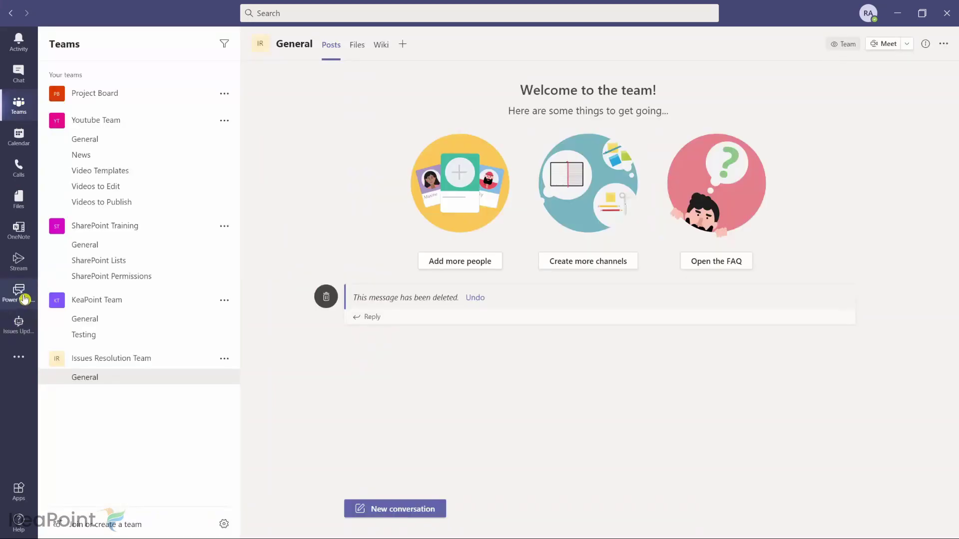
pyautogui.click(24, 299)
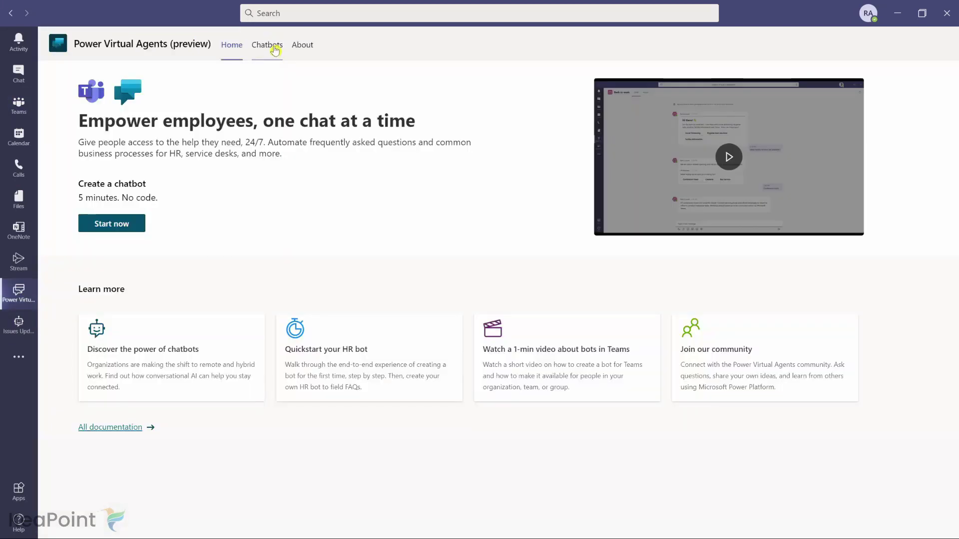
pyautogui.click(273, 48)
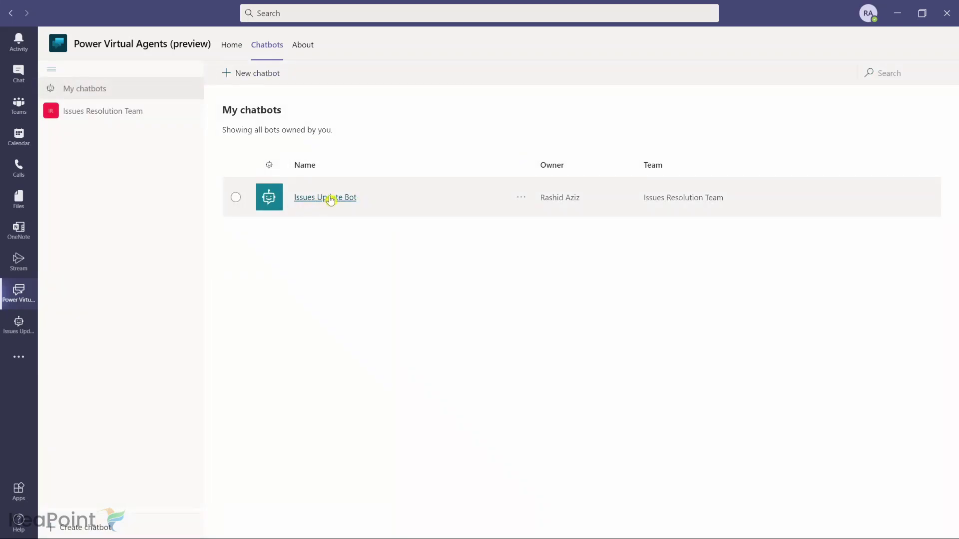
pyautogui.click(330, 199)
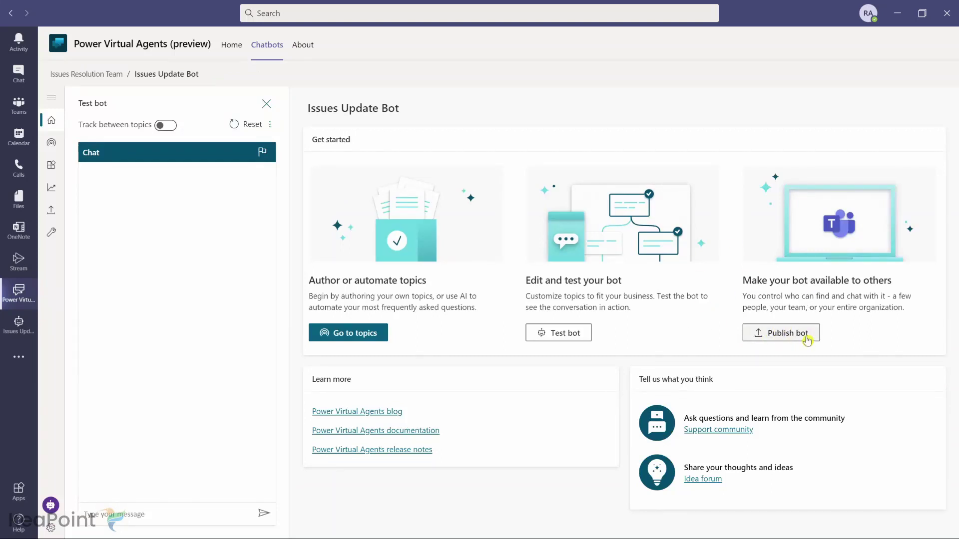
pyautogui.click(790, 338)
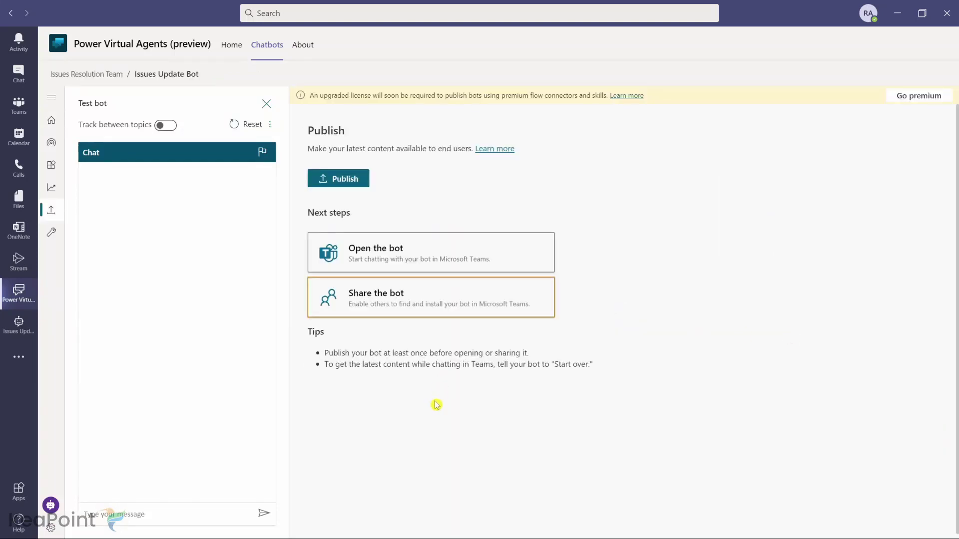
# Step: Share the bot with Add to Teams so colleagues can find it, then close the sharing panel
pyautogui.click(433, 306)
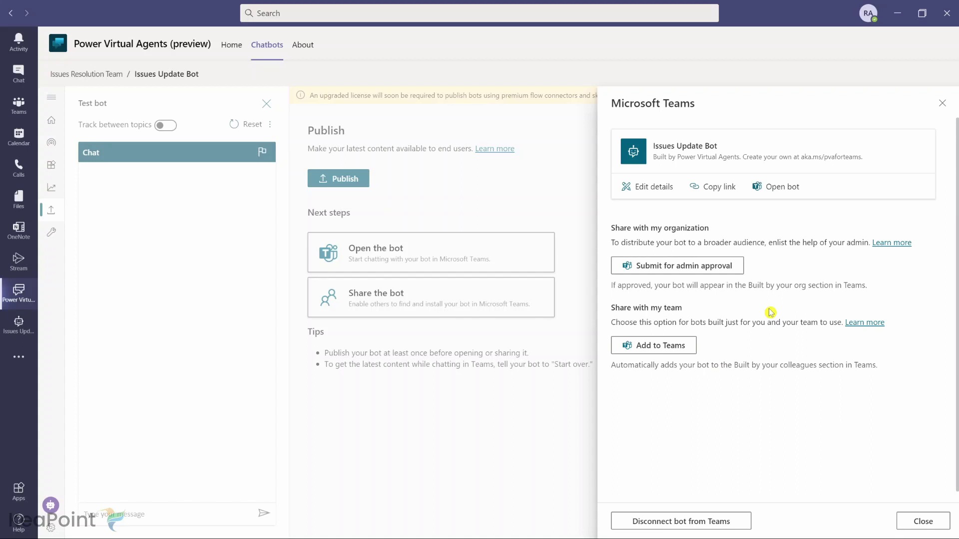
pyautogui.click(668, 352)
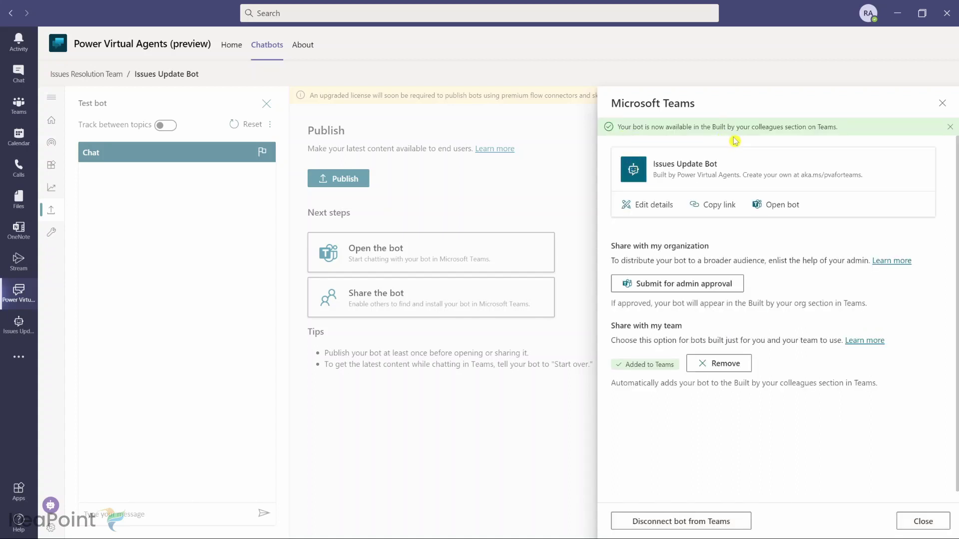
pyautogui.click(922, 521)
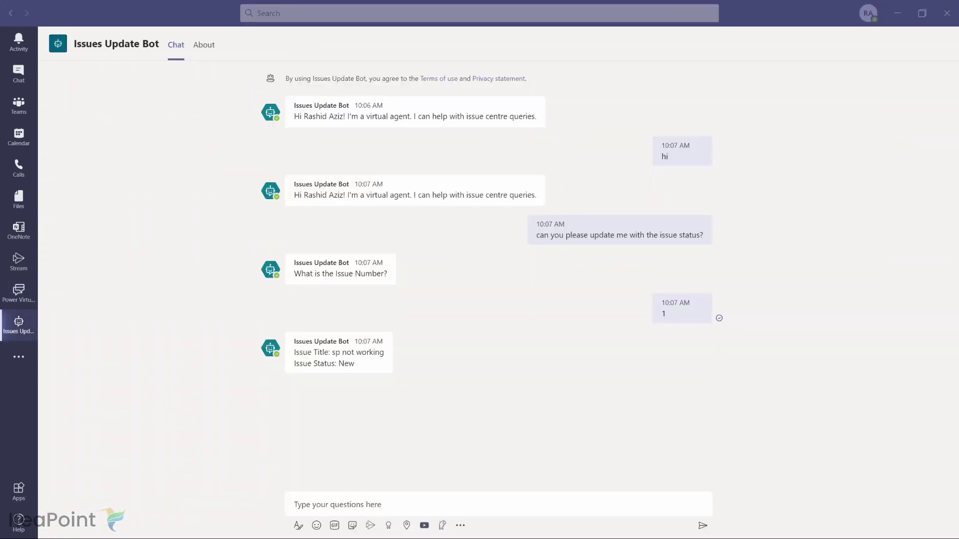
pyautogui.click(350, 505)
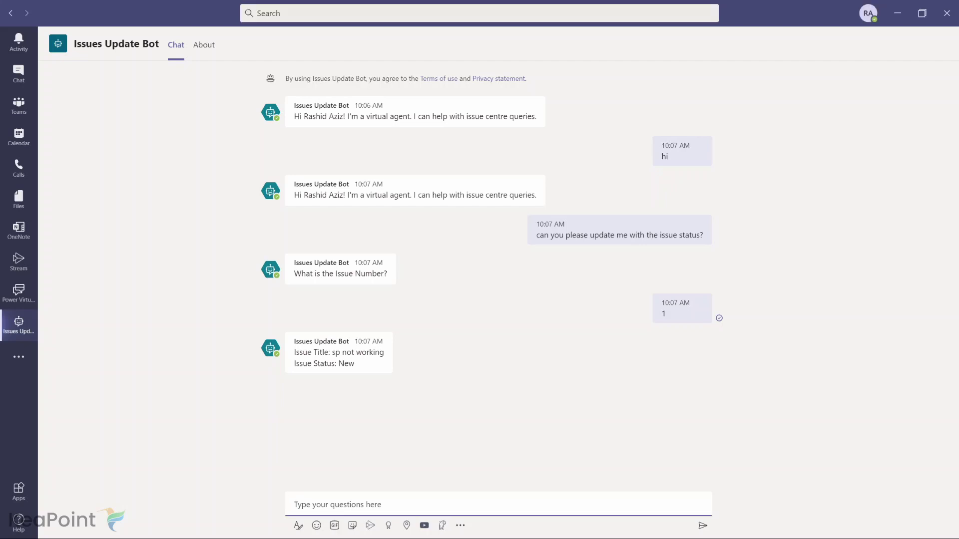